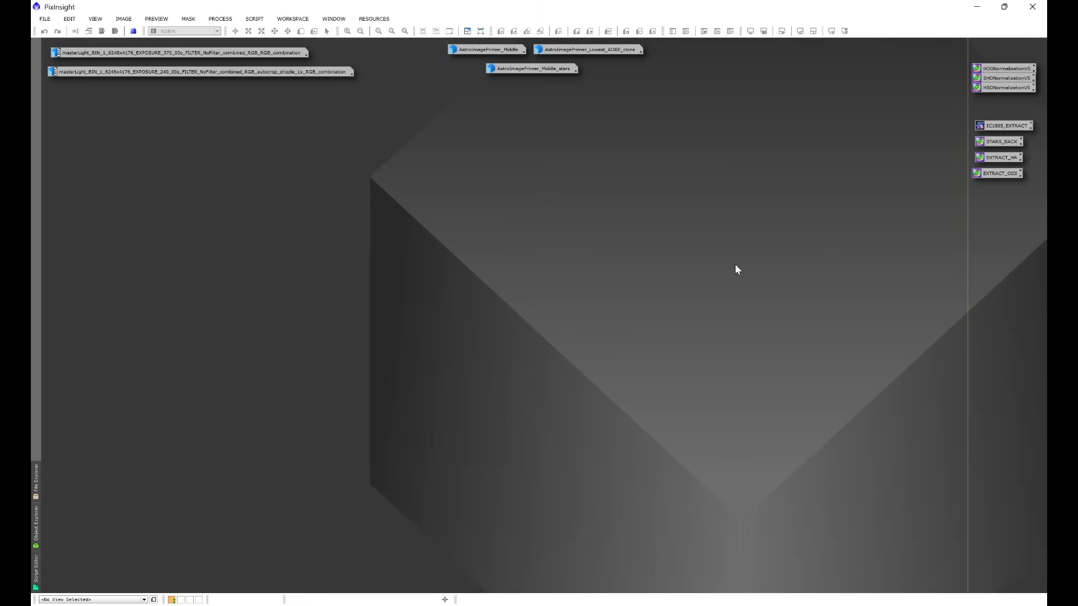
Review the AstroImagePrimer_Middle_stars image and close it.
double_click(541, 69)
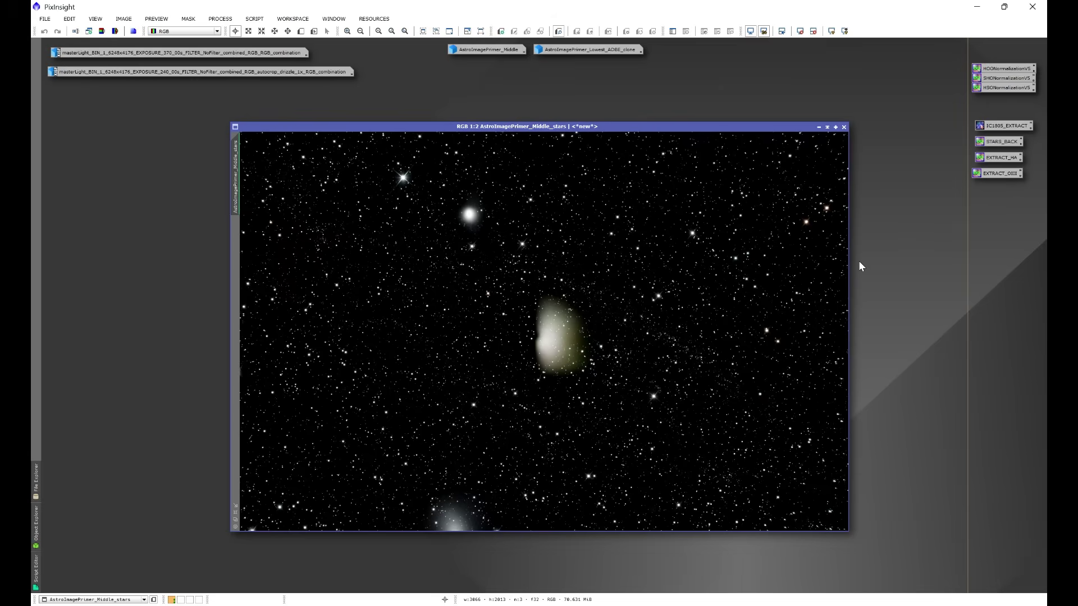
click(843, 127)
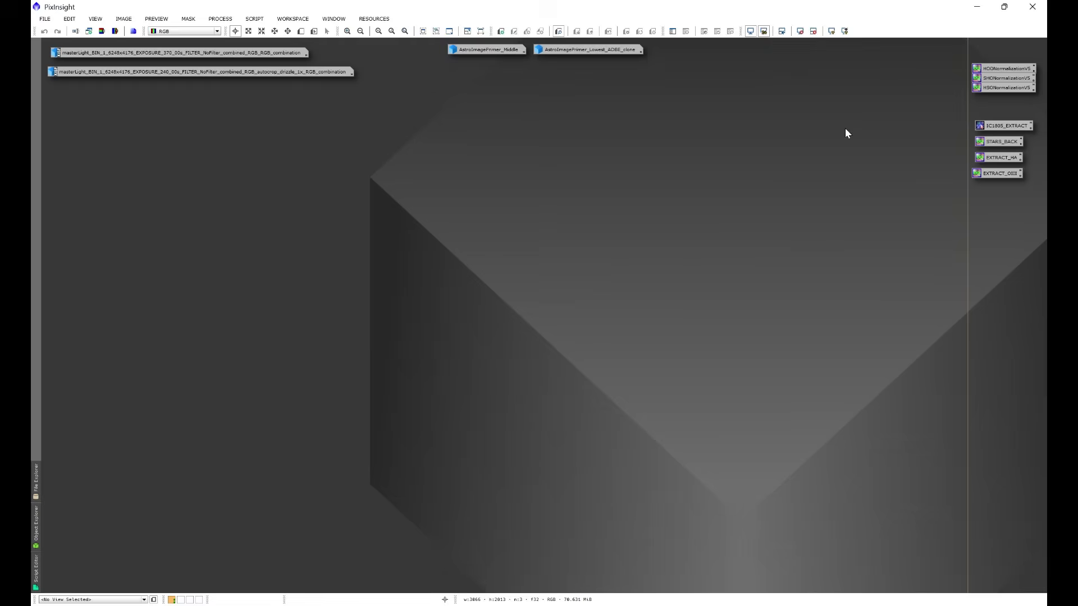
Open the AstroImagePrimer_Middle galaxy image and start the StarXTerminator process.
double_click(491, 50)
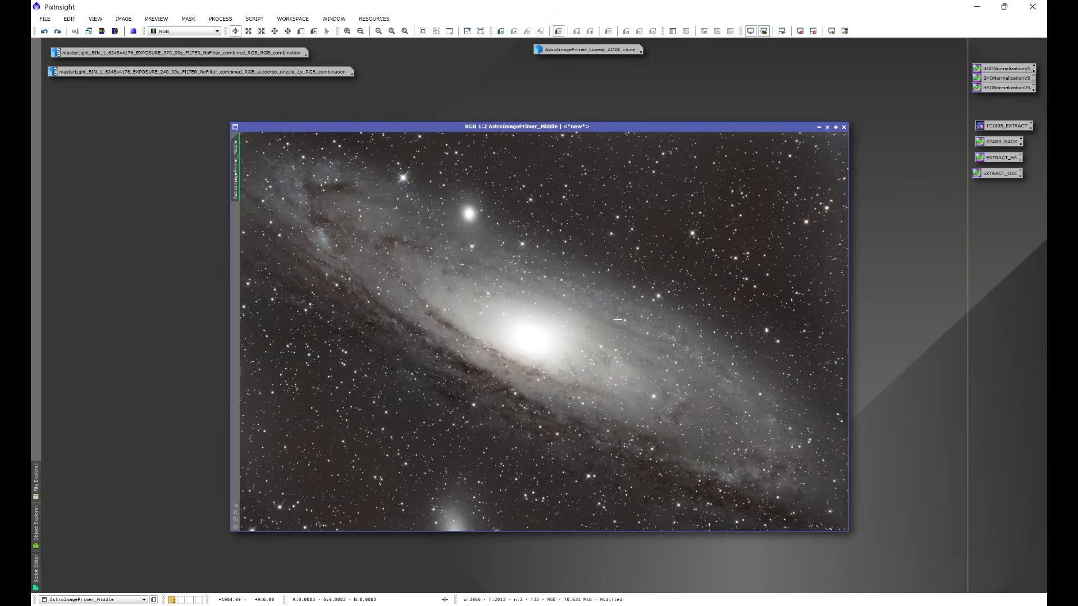
click(220, 19)
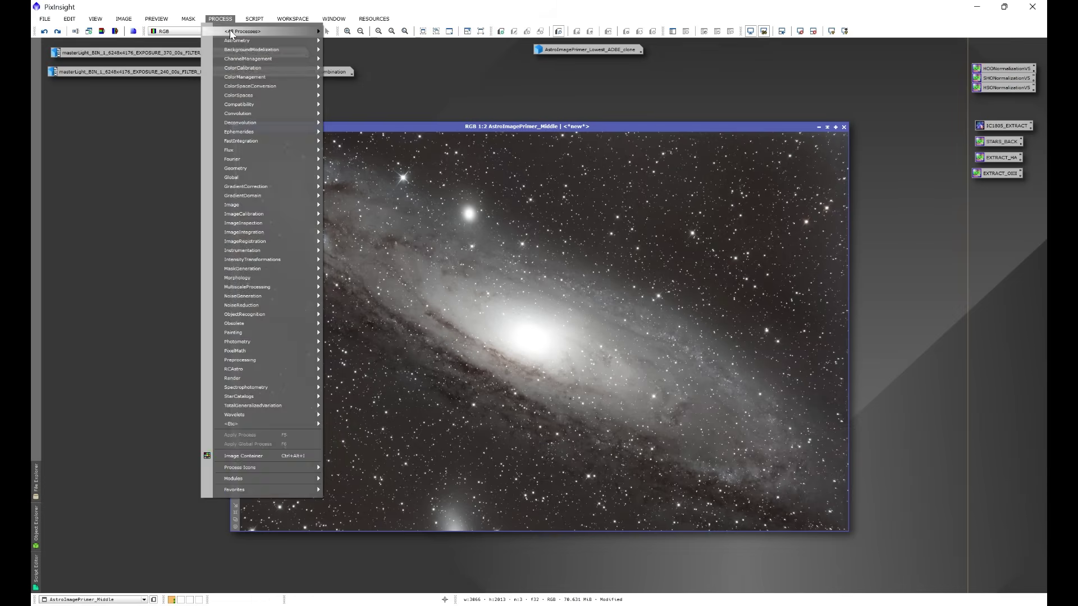
mouse_move(250, 32)
click(480, 535)
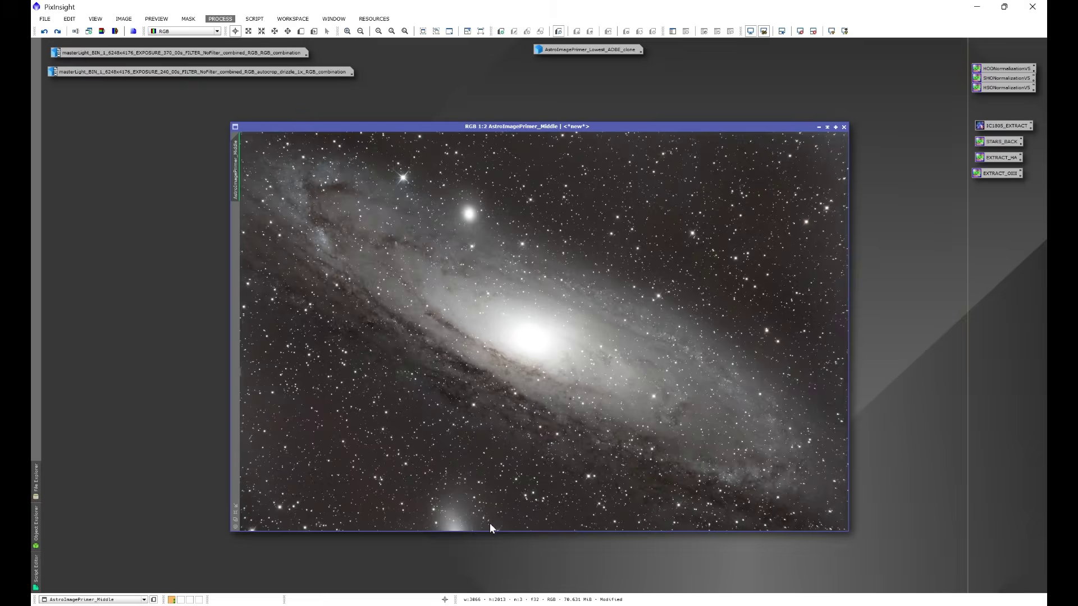
Try StarXTerminator on AstroImagePrimer_Middle without Large Overlap, discarding the generated stars image and undoing the star removal.
drag(599, 138, 601, 193)
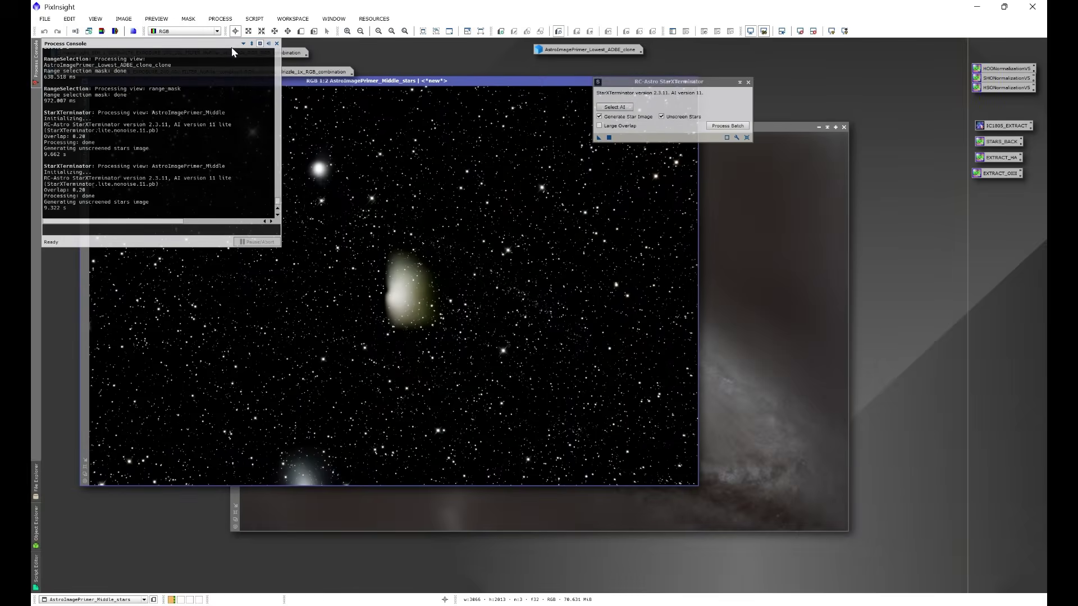
click(276, 43)
drag(305, 80, 501, 164)
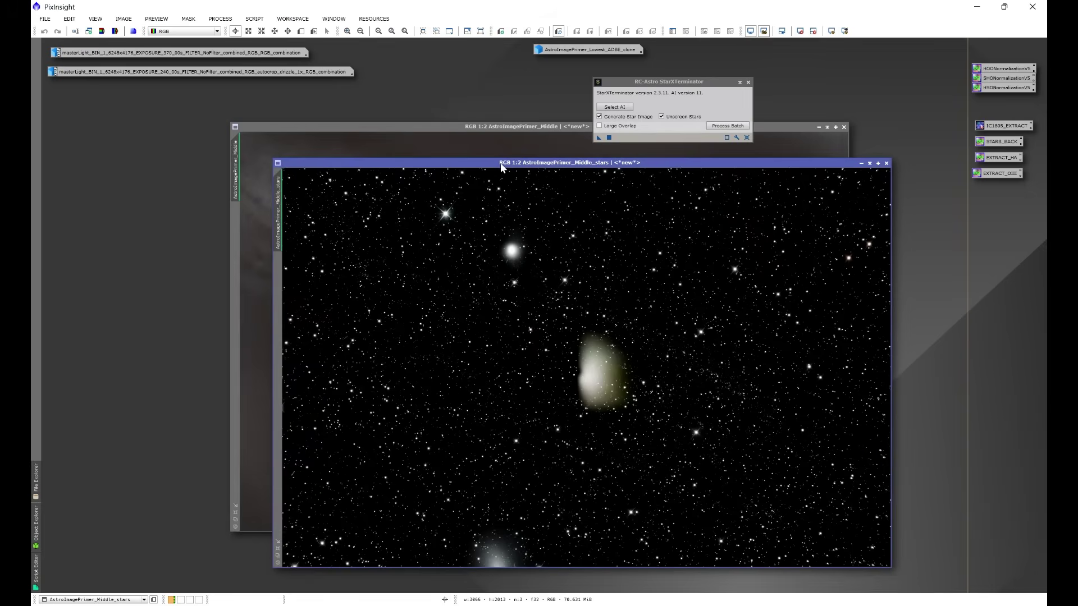
click(886, 163)
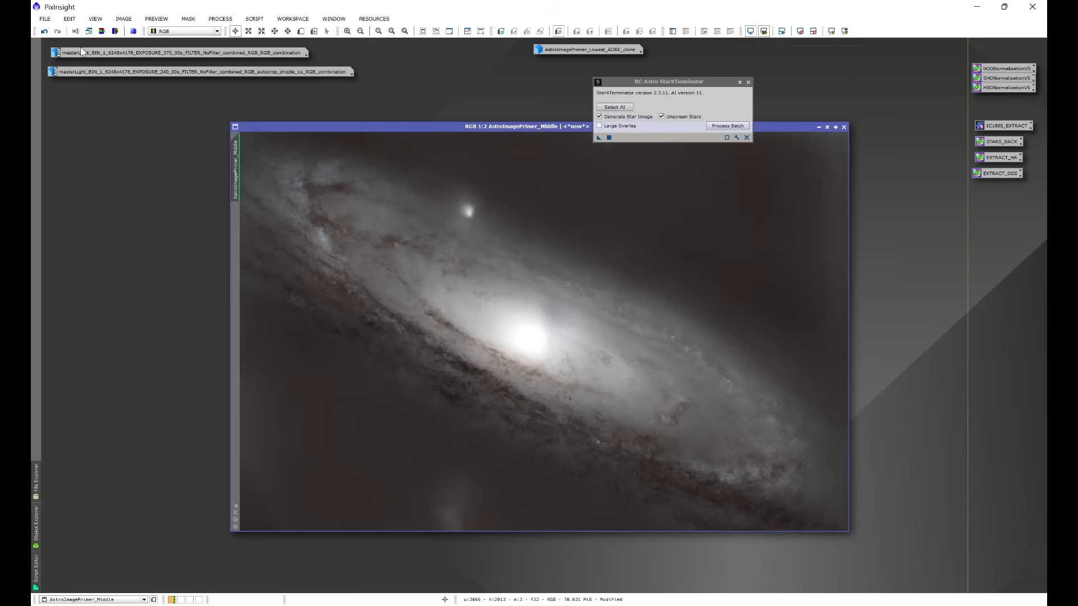
click(48, 34)
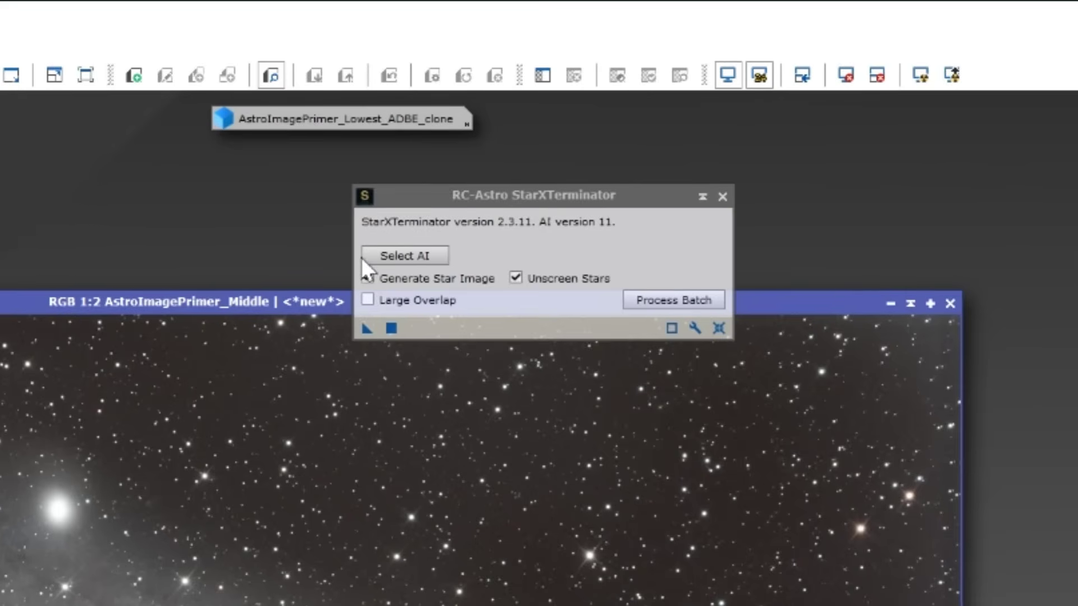
Enable Large Overlap in StarXTerminator and apply it to the AstroImagePrimer_Middle image.
click(371, 299)
drag(364, 332, 615, 555)
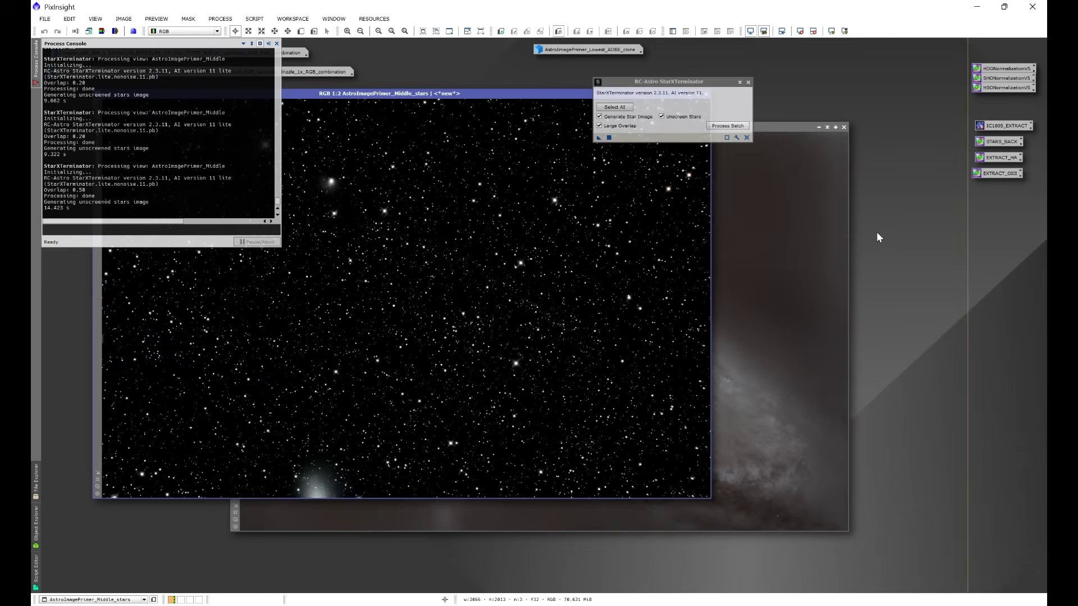
Review and close the generated stars image and the process console, and minimize the starless AstroImagePrimer_Middle image.
drag(425, 94, 541, 142)
click(276, 43)
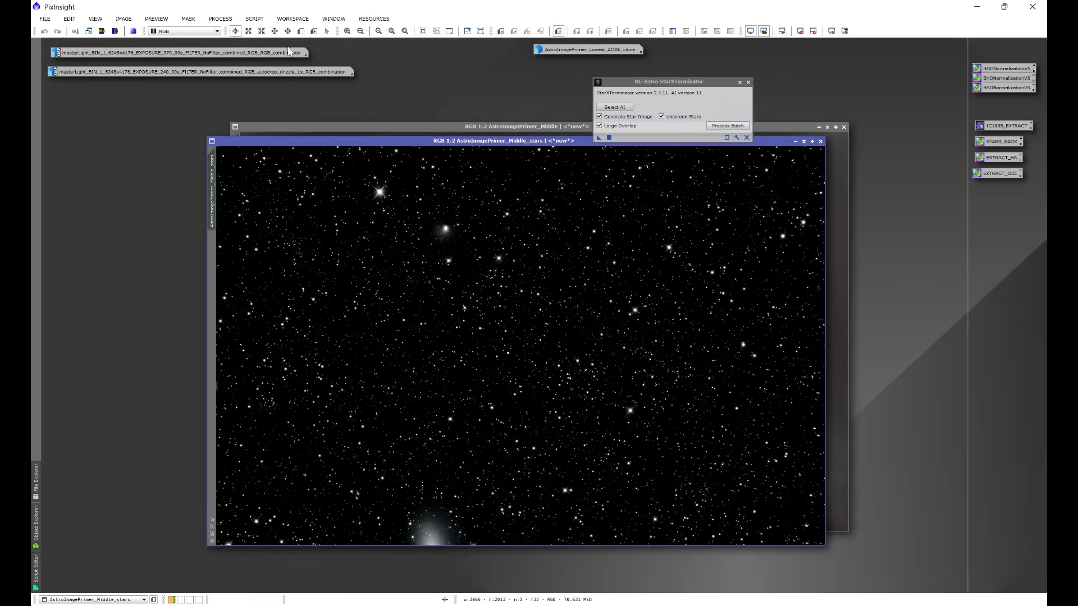
click(820, 141)
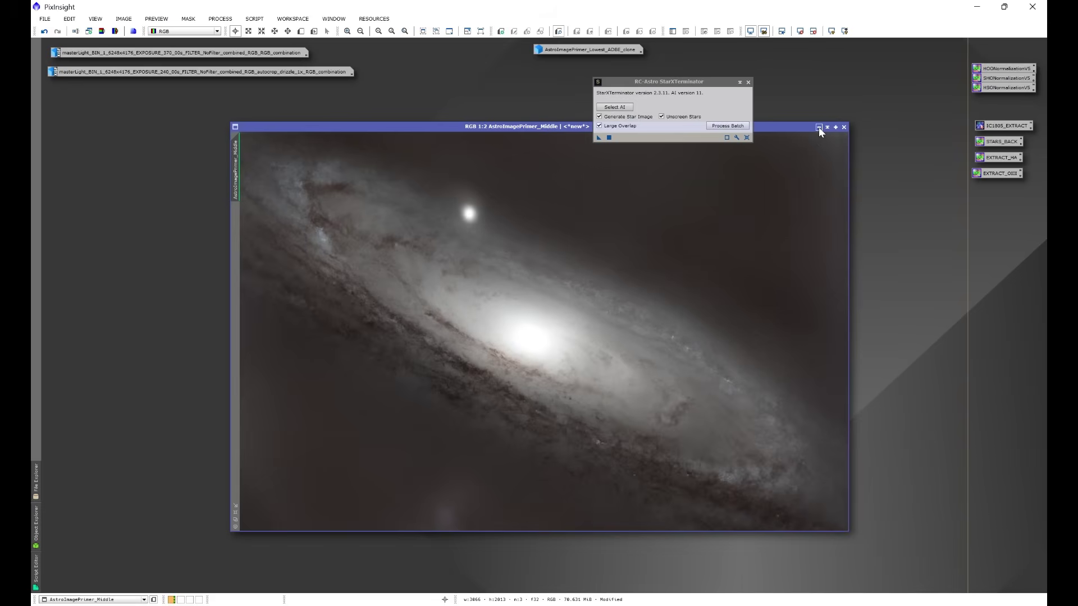
click(818, 127)
Open the AstroImagePrimer_Lowest_ADBE_clone nebula image and arrange it clear of the StarXTerminator window.
drag(718, 82, 817, 67)
double_click(609, 49)
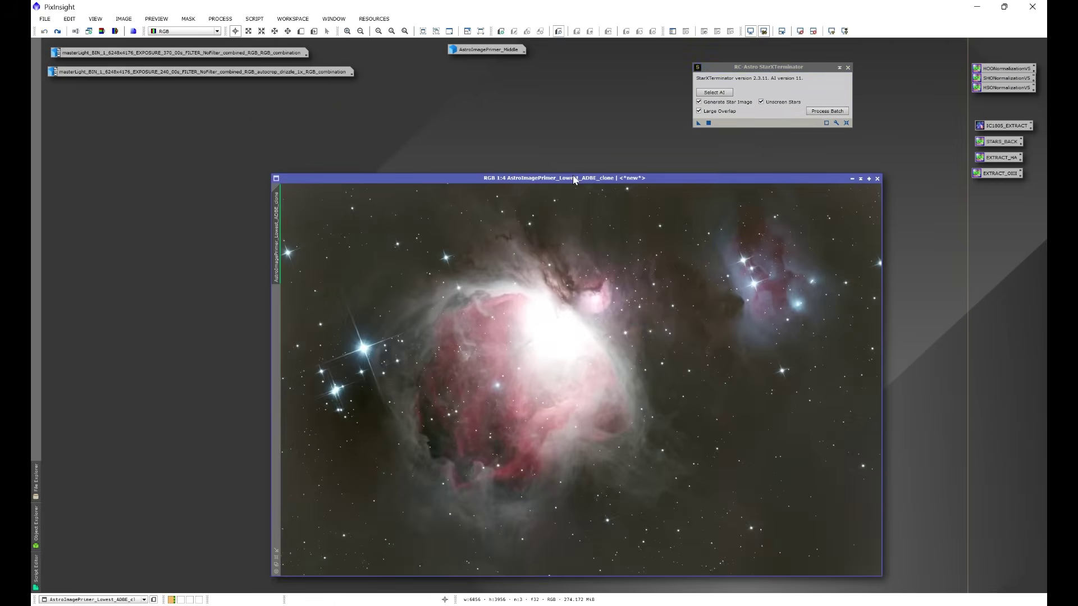
drag(573, 179, 505, 134)
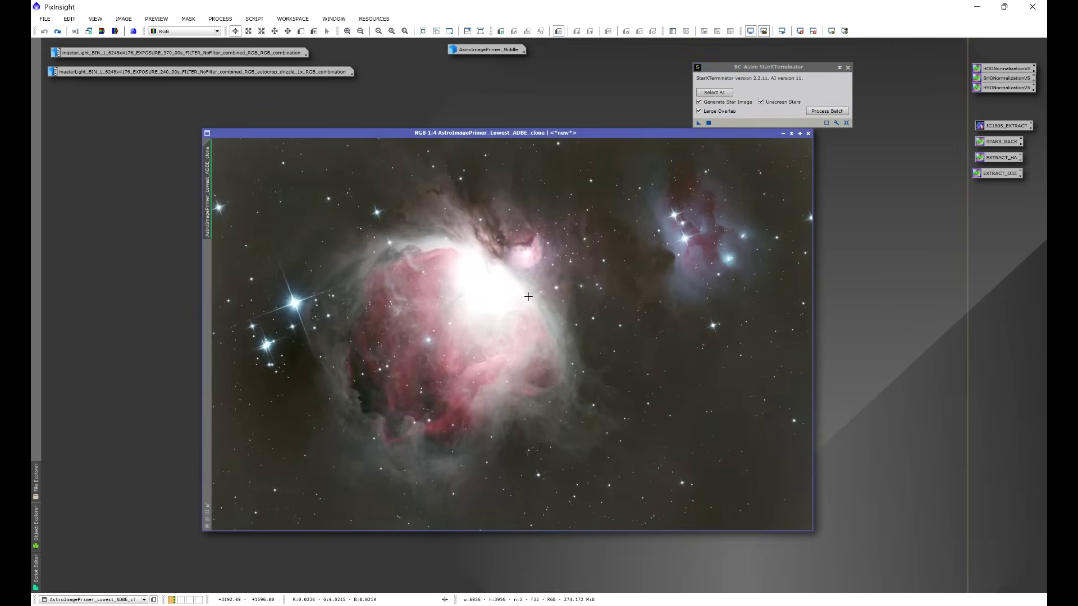
Run StarXTerminator on AstroImagePrimer_Lowest_ADBE_clone with Large Overlap enabled, generating an unscreened stars image.
click(699, 111)
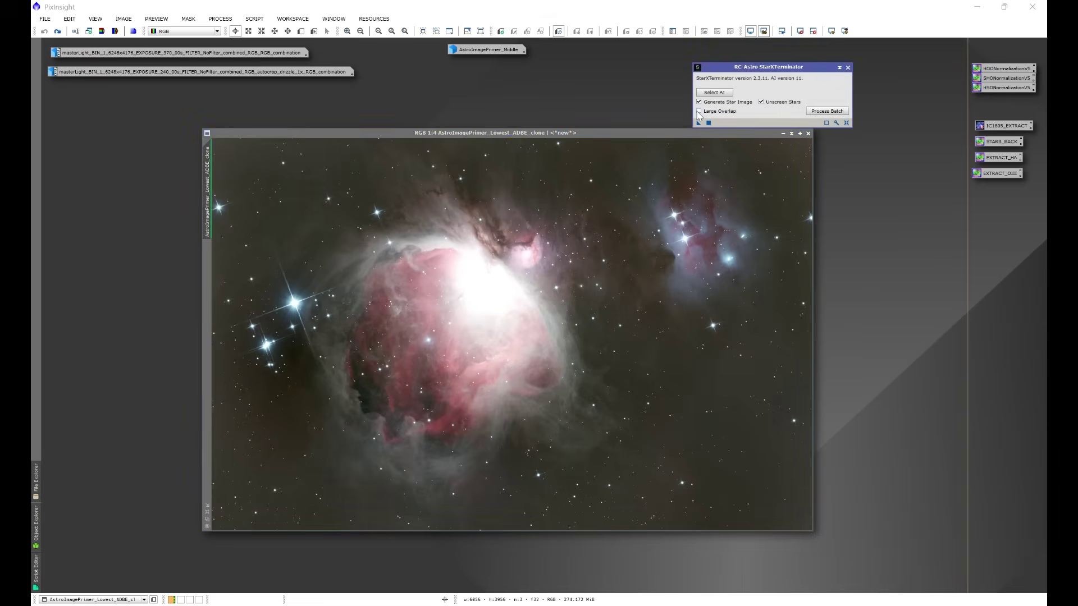
click(698, 111)
click(698, 122)
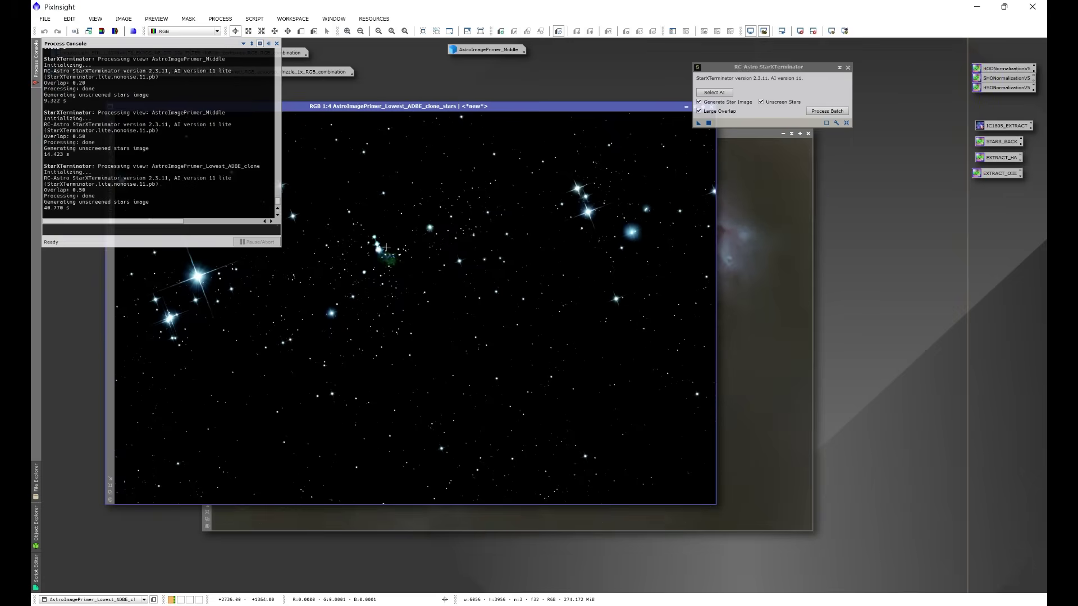
Inspect the nebula core in the generated stars image, close that image and undo the star removal.
scroll(382, 252, up, 2)
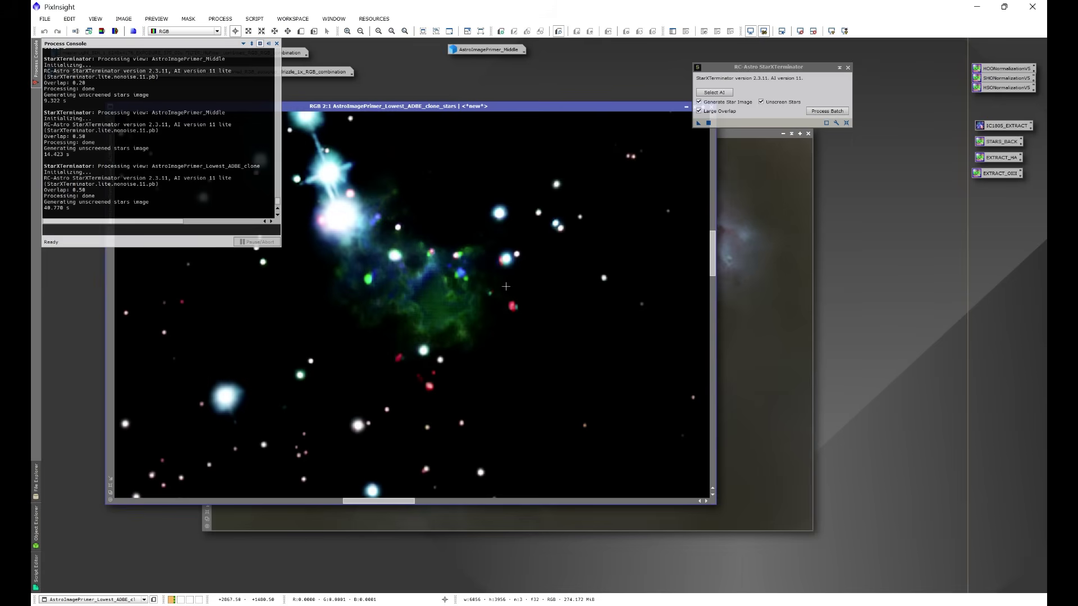
scroll(591, 320, down, 4)
mouse_move(650, 106)
mouse_down()
mouse_move(716, 191)
mouse_move(785, 224)
mouse_up()
click(821, 225)
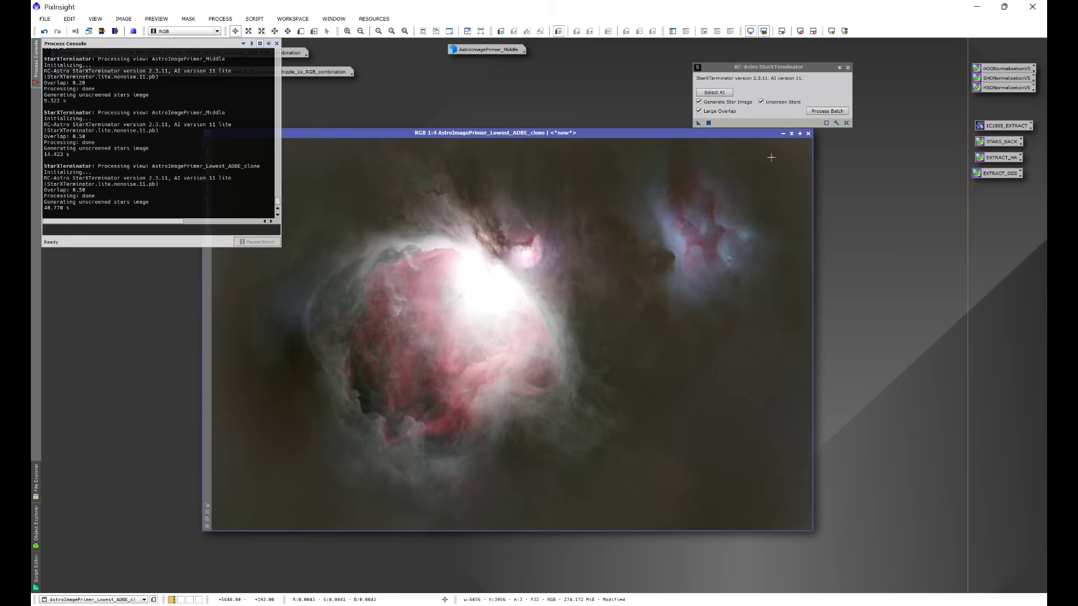
click(276, 44)
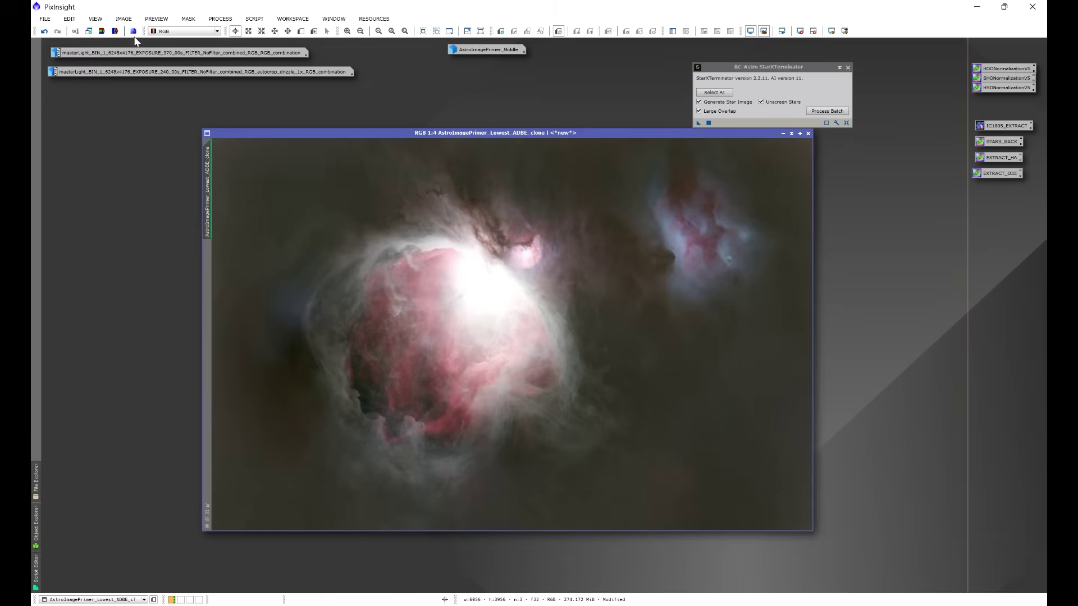
click(45, 30)
Duplicate the AstroImagePrimer_Lowest_ADBE_clone image and run StarXTerminator on the duplicate with Large Overlap disabled.
mouse_move(475, 136)
mouse_down()
mouse_move(588, 160)
mouse_move(646, 150)
mouse_up()
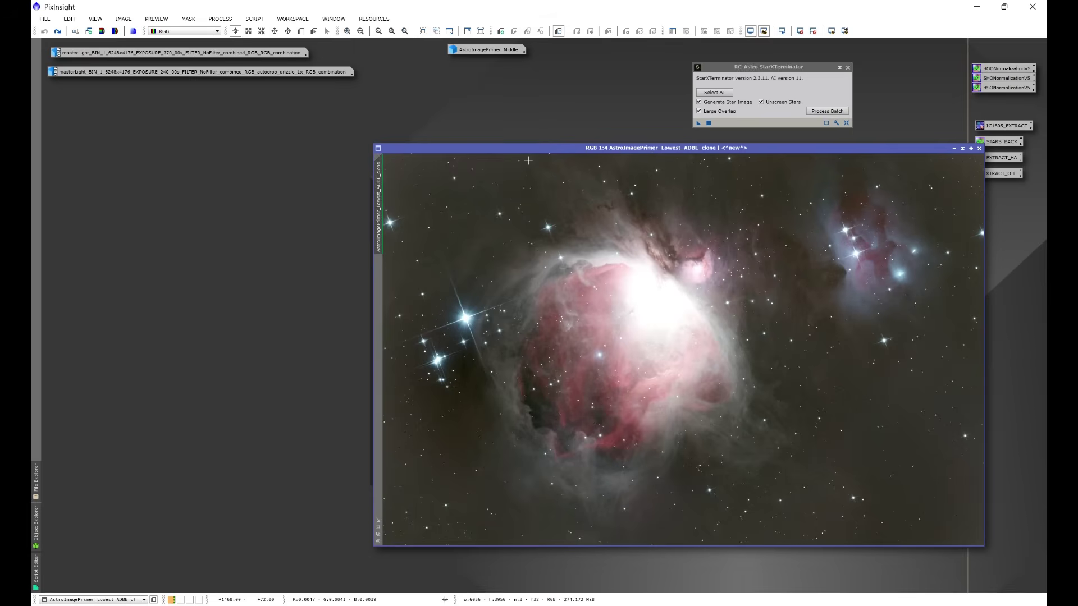
drag(379, 198, 321, 236)
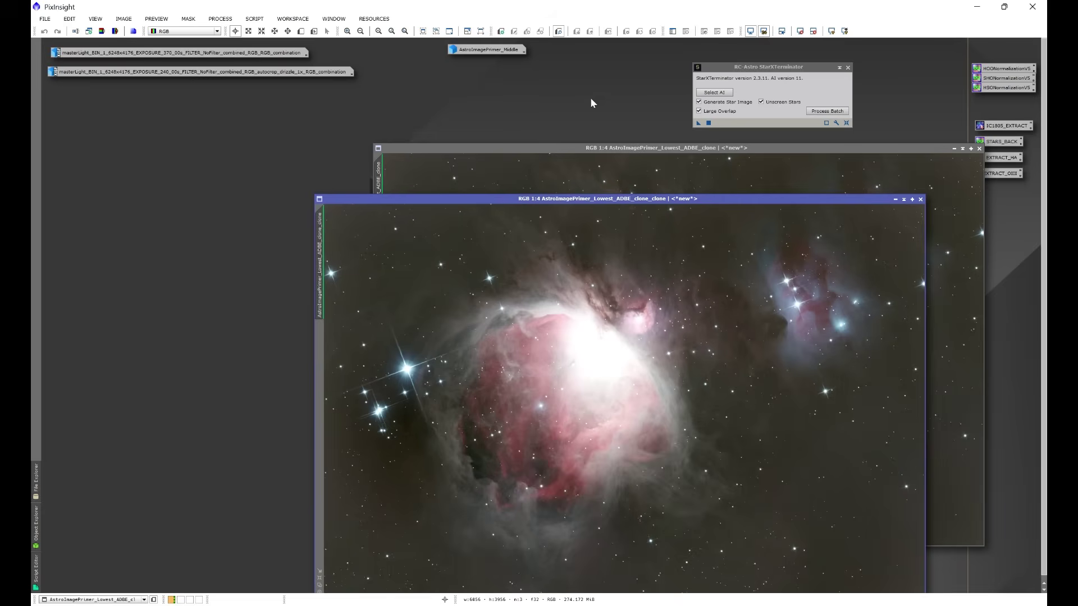
click(698, 110)
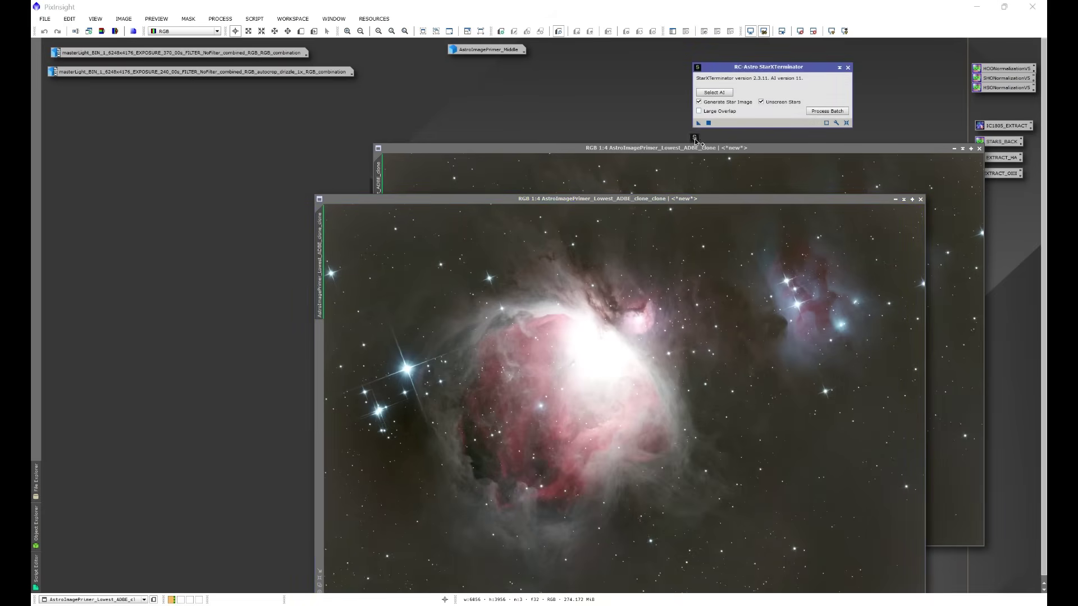
click(708, 123)
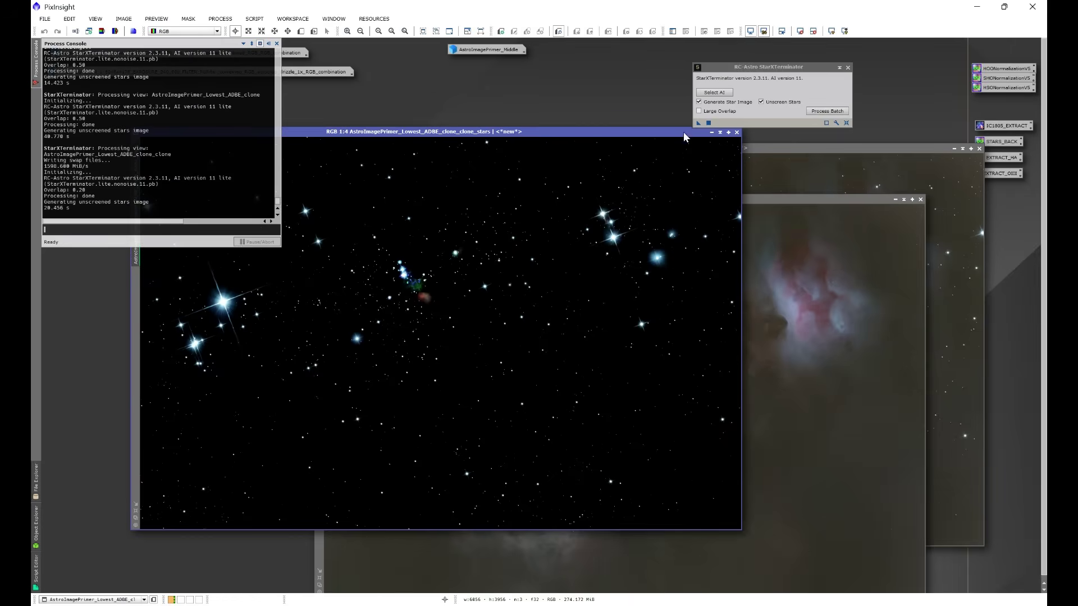
Close the generated stars image, the process console and StarXTerminator, leaving the starless duplicate in front.
click(736, 132)
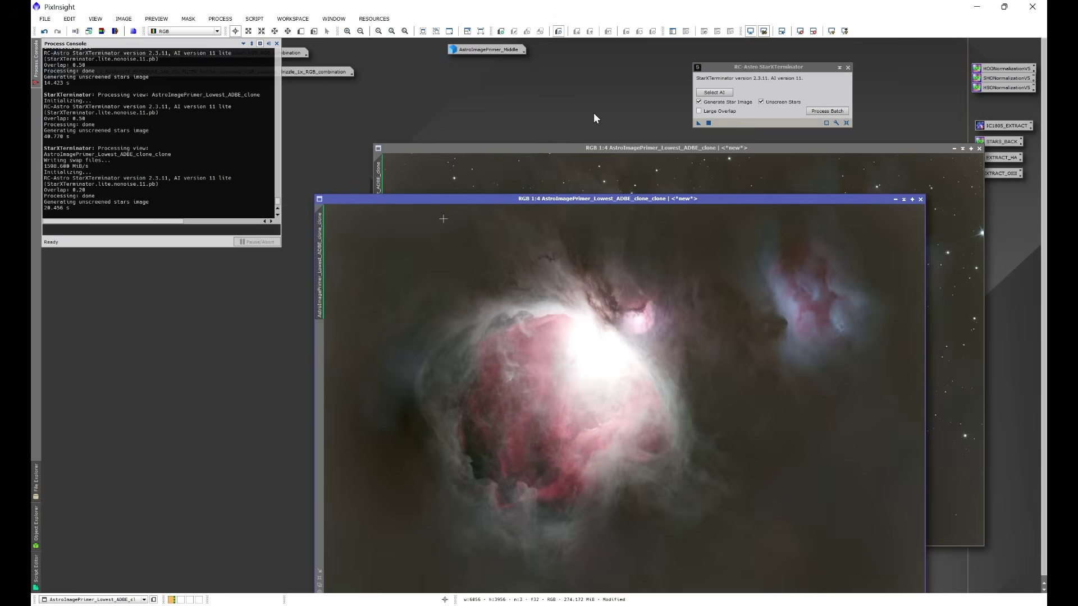
drag(563, 200, 496, 142)
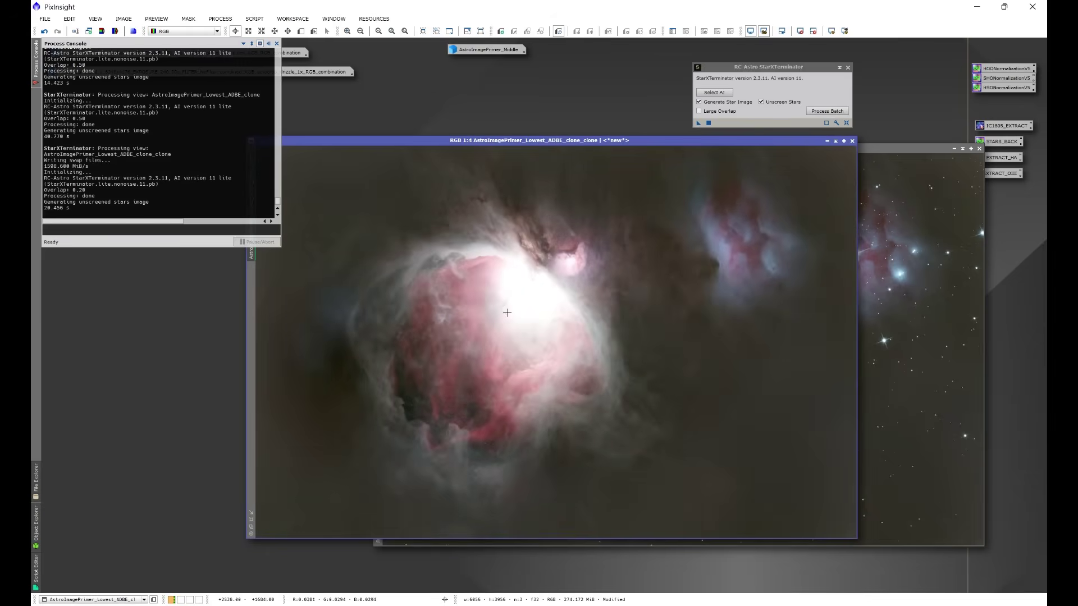
click(276, 43)
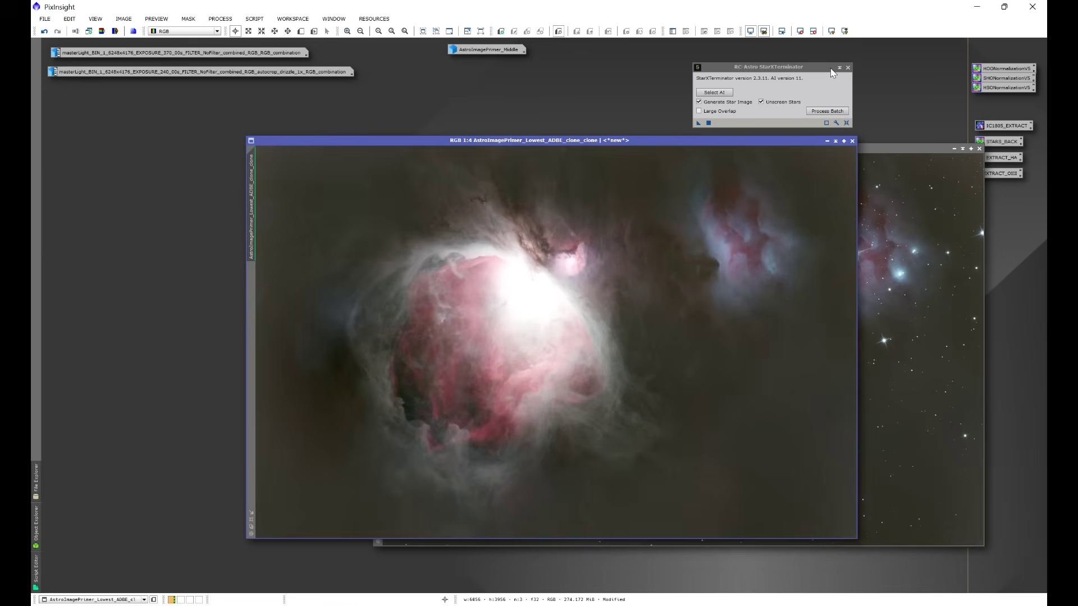
click(848, 68)
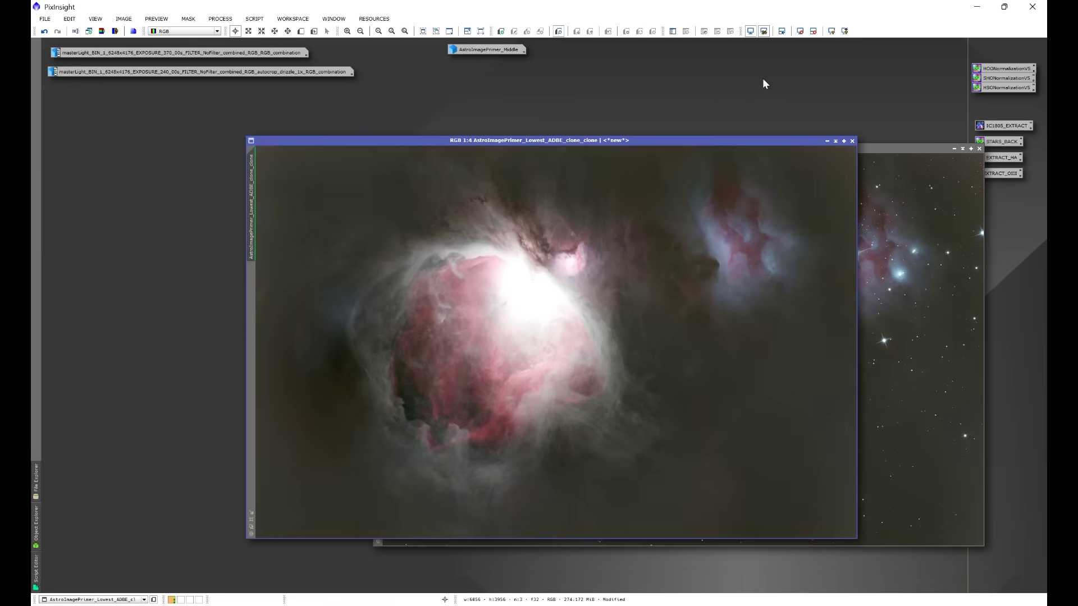
Start the RangeSelection process with a real-time preview of the starless nebula duplicate.
click(220, 18)
mouse_move(234, 34)
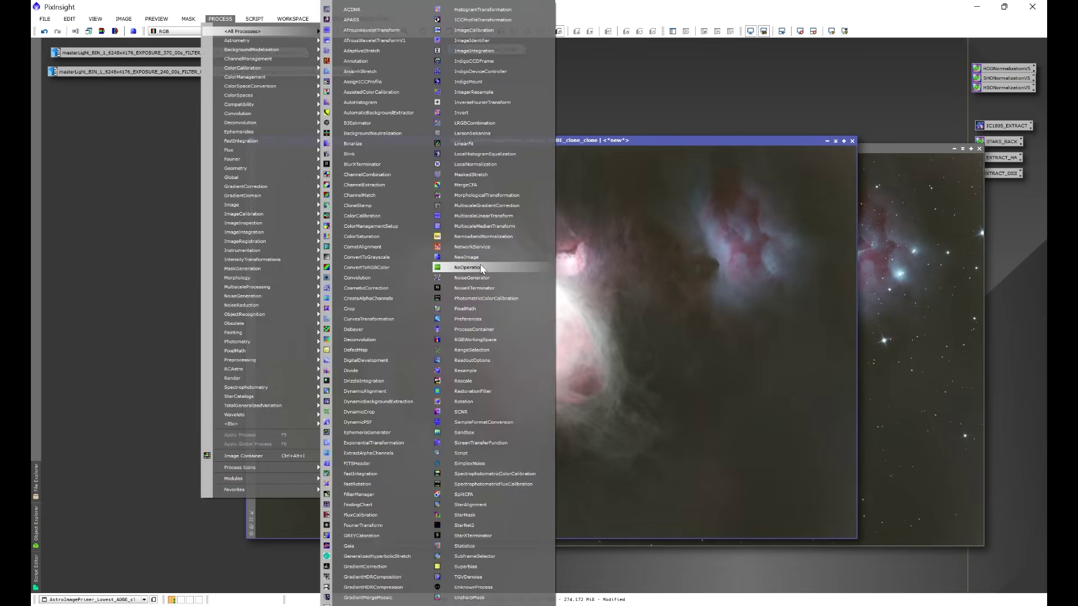
click(482, 350)
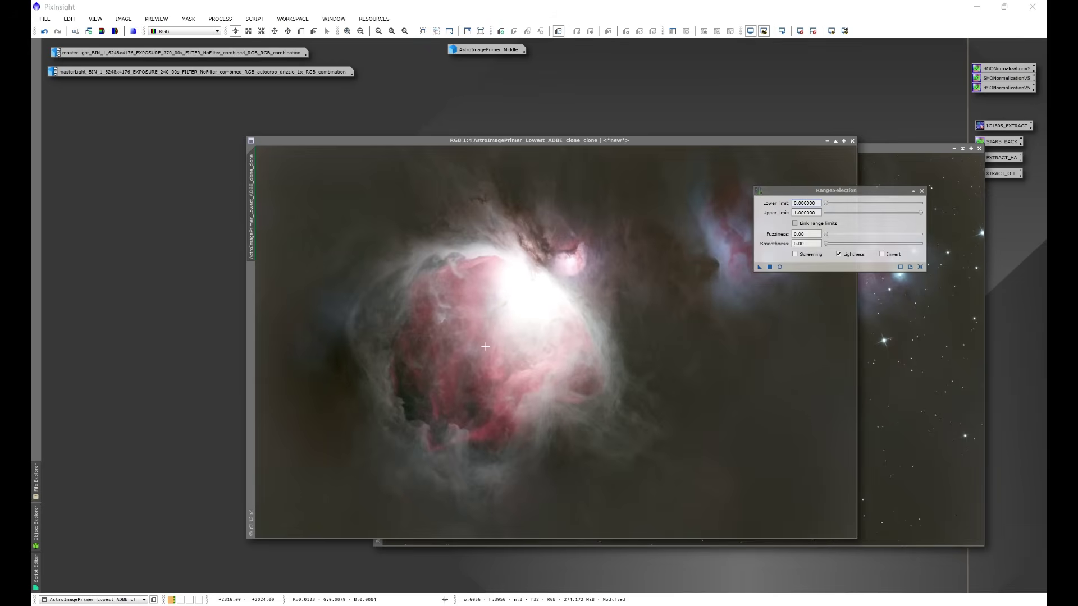
click(779, 266)
drag(475, 180, 592, 124)
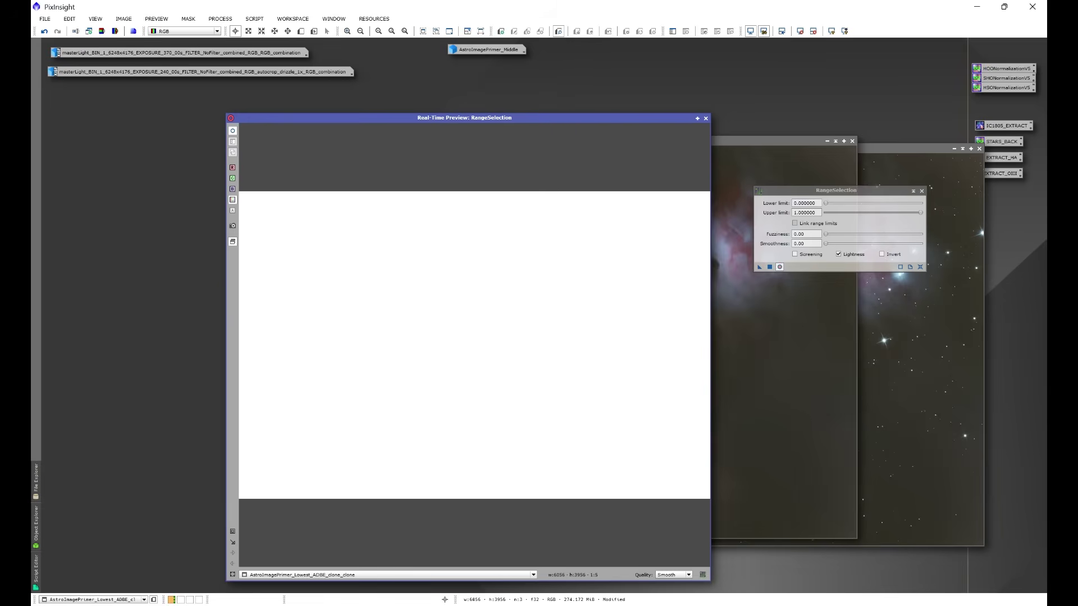
Set the RangeSelection lower limit to 0.02 and generate a range mask of the bright nebula core.
click(825, 204)
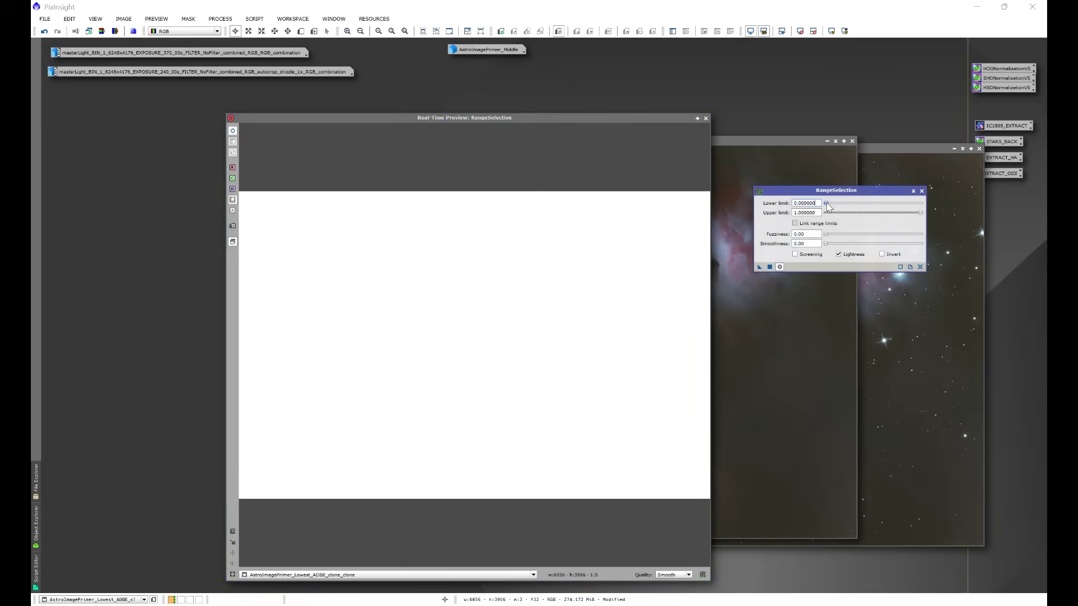
drag(828, 205, 828, 204)
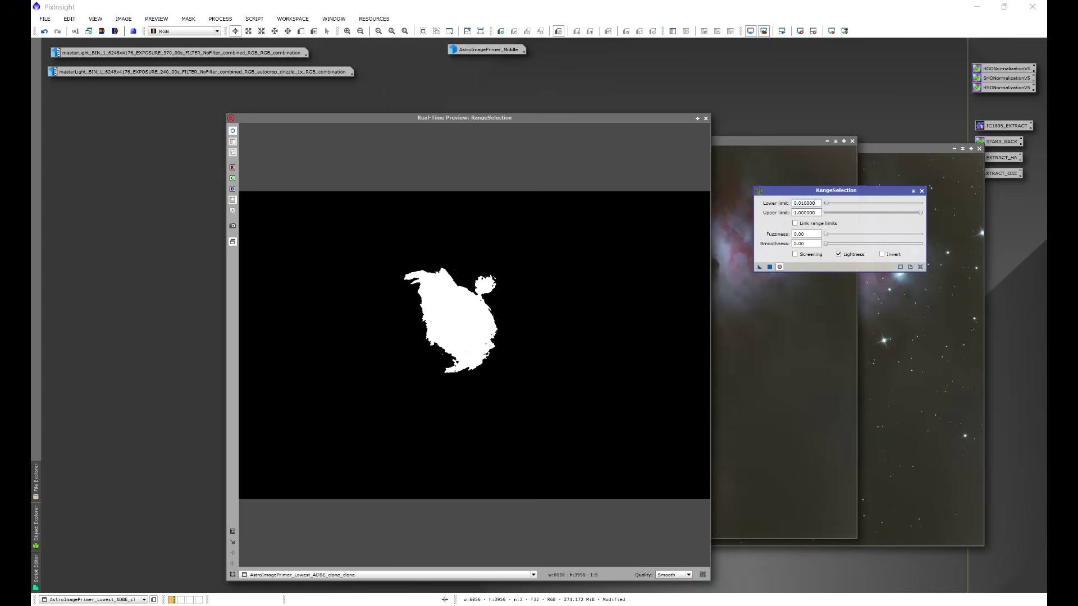
drag(825, 204, 826, 204)
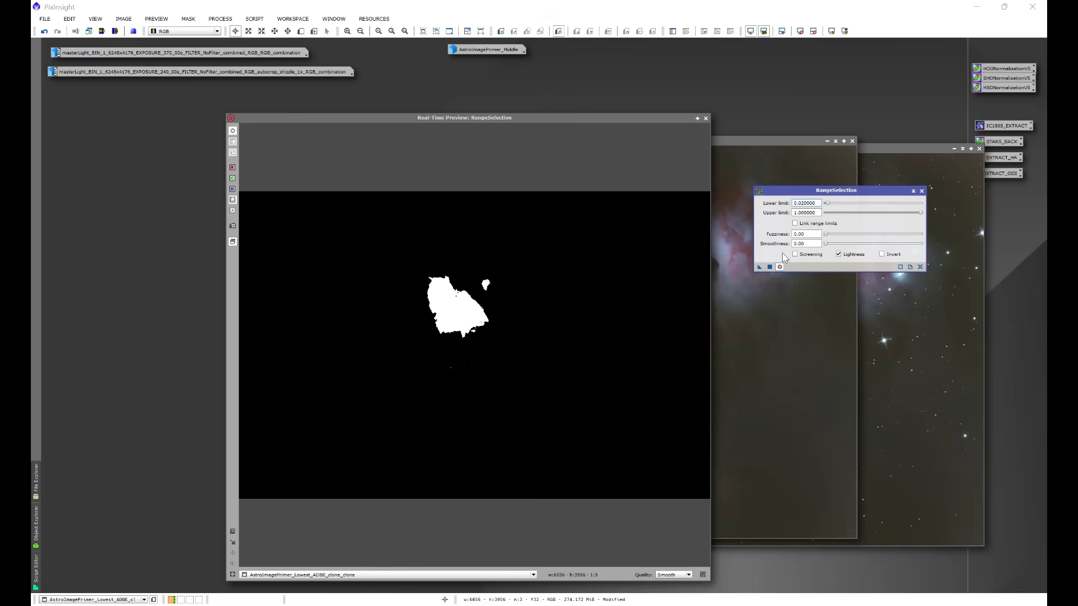
mouse_move(826, 244)
mouse_down()
mouse_move(909, 249)
mouse_move(824, 247)
mouse_up()
click(770, 267)
click(705, 119)
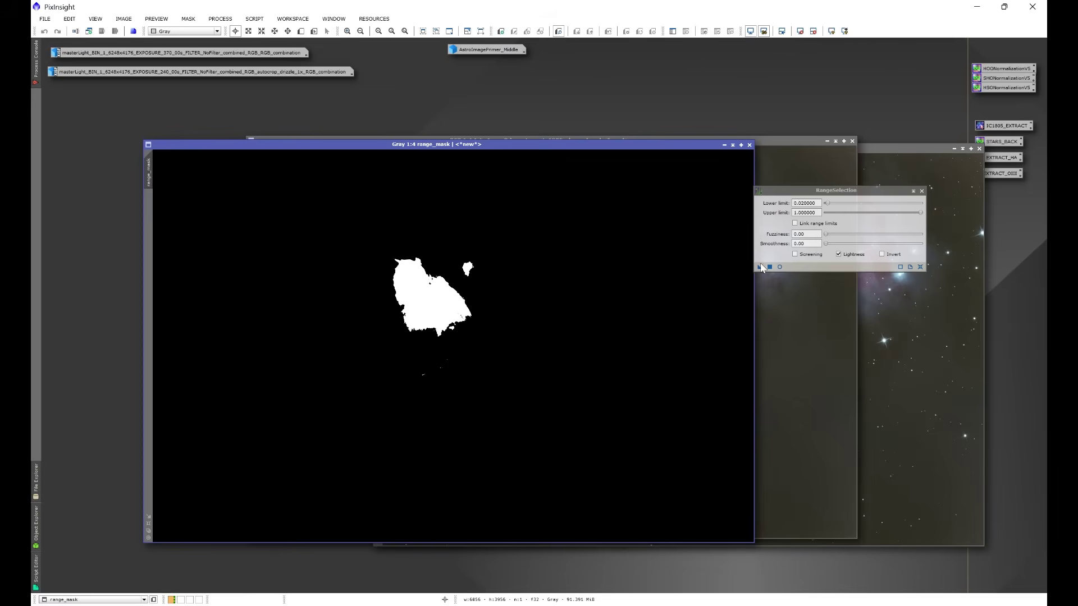
Set the RangeSelection smoothness to 75.5 using a real-time preview and generate a new smoothed range mask.
click(780, 267)
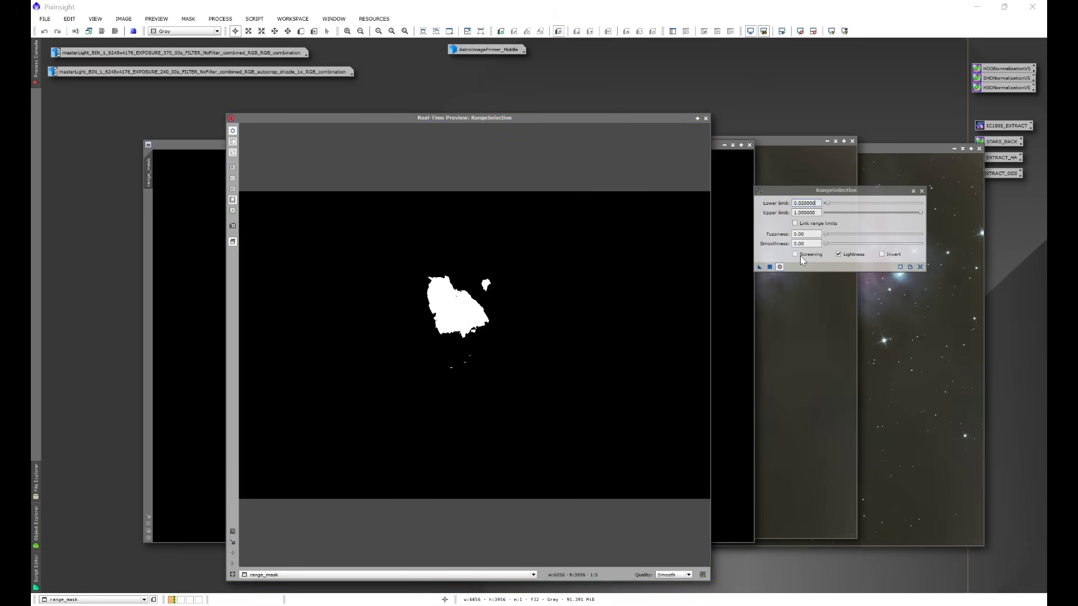
click(826, 245)
drag(827, 246, 898, 247)
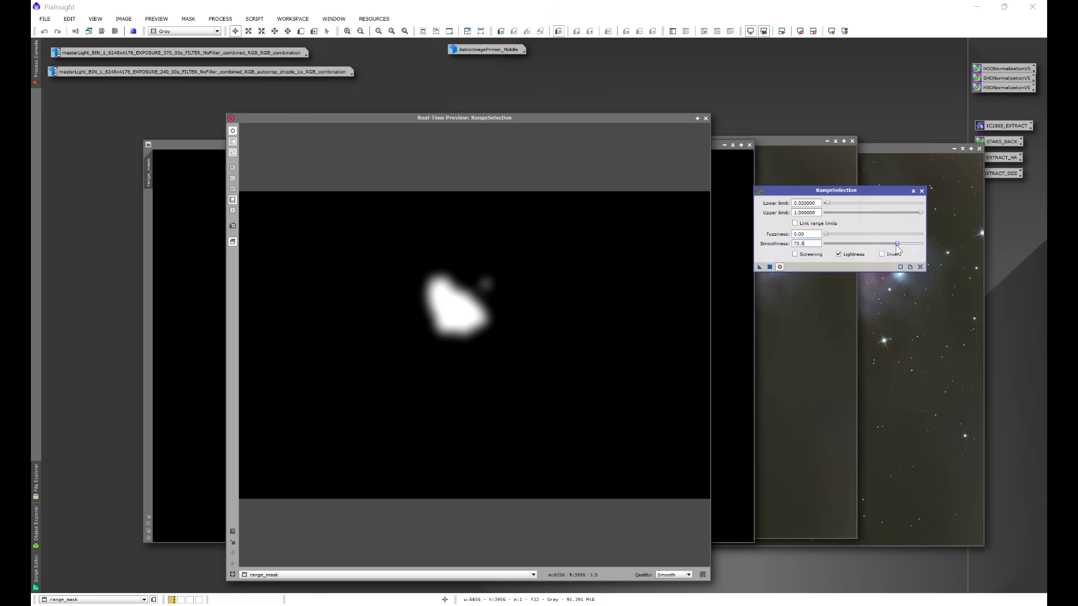
drag(540, 119, 565, 370)
drag(470, 368, 465, 164)
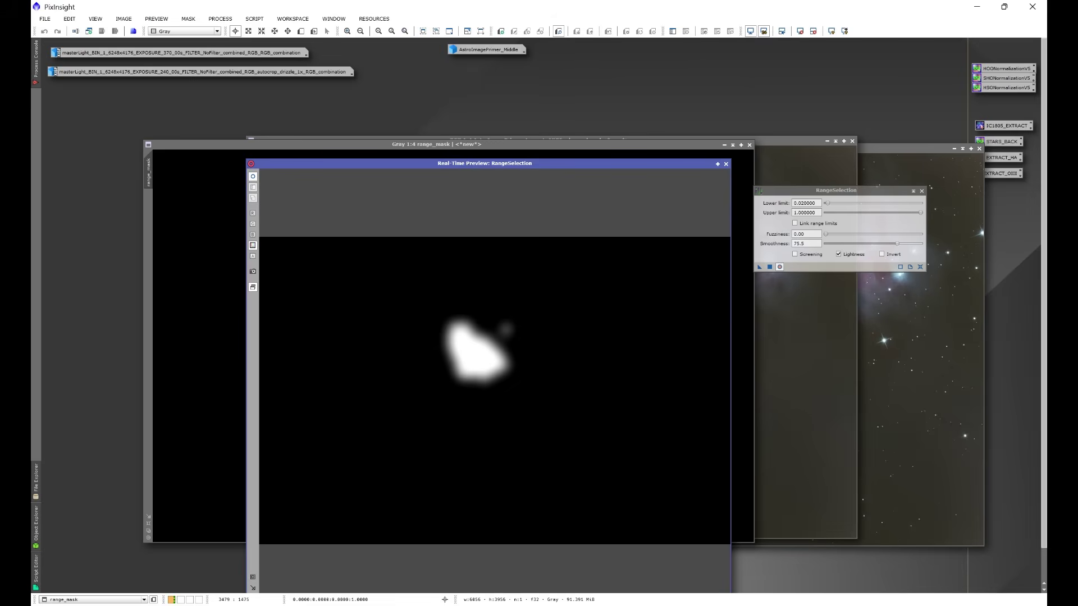
click(769, 266)
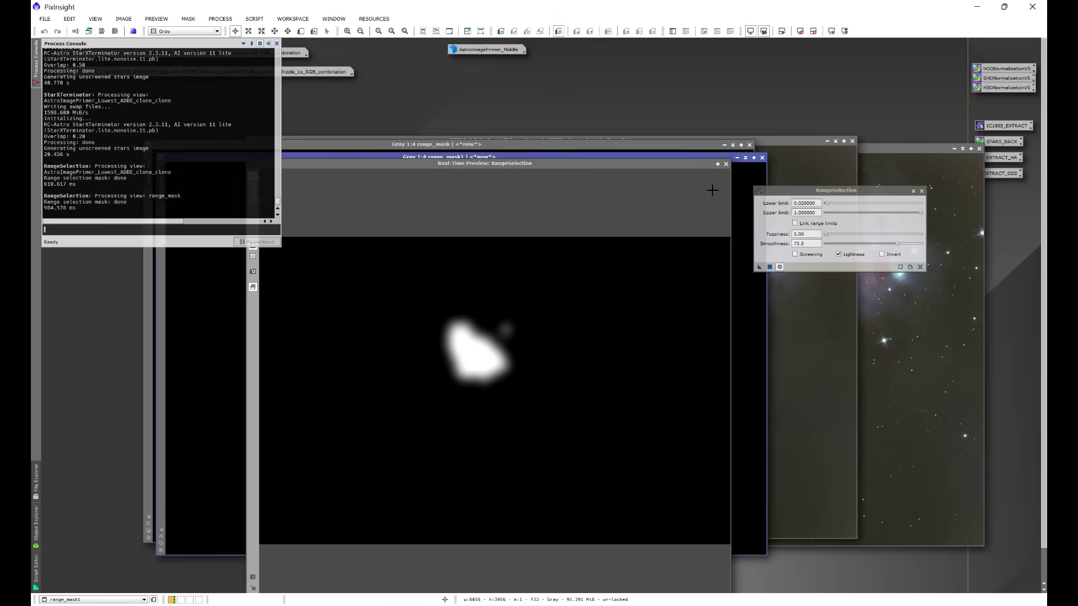
Close the real-time preview, the unsmoothed range_mask image and the process console, keeping range_mask1.
click(725, 164)
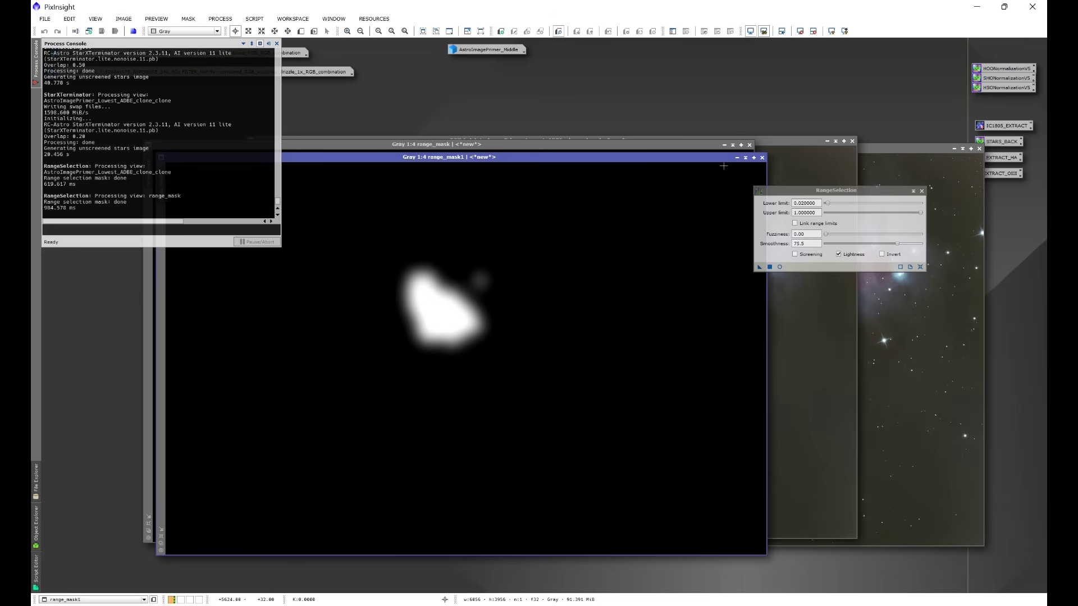
click(614, 145)
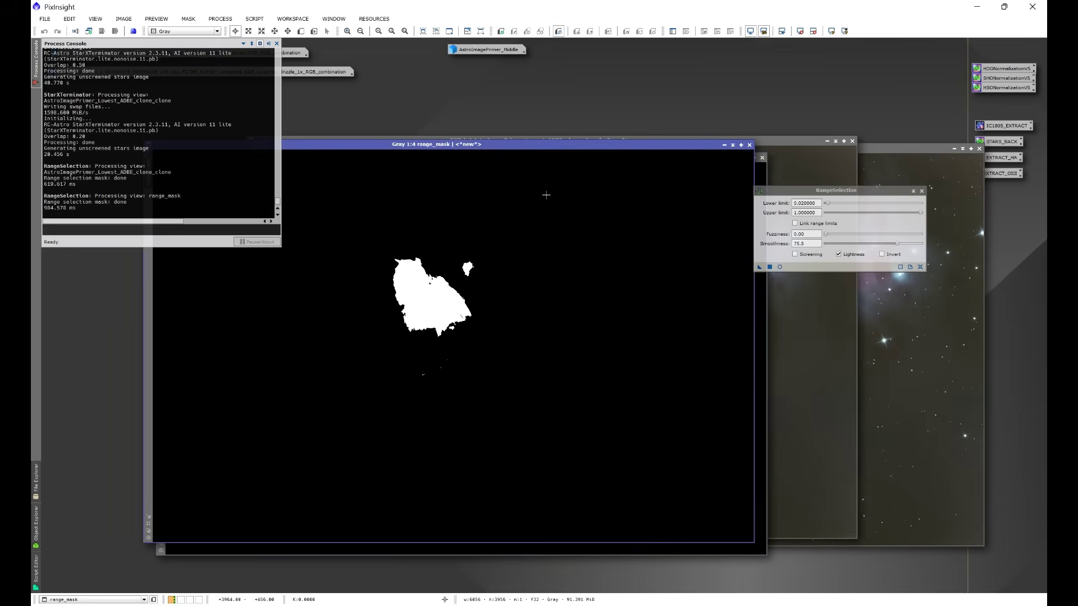
click(749, 145)
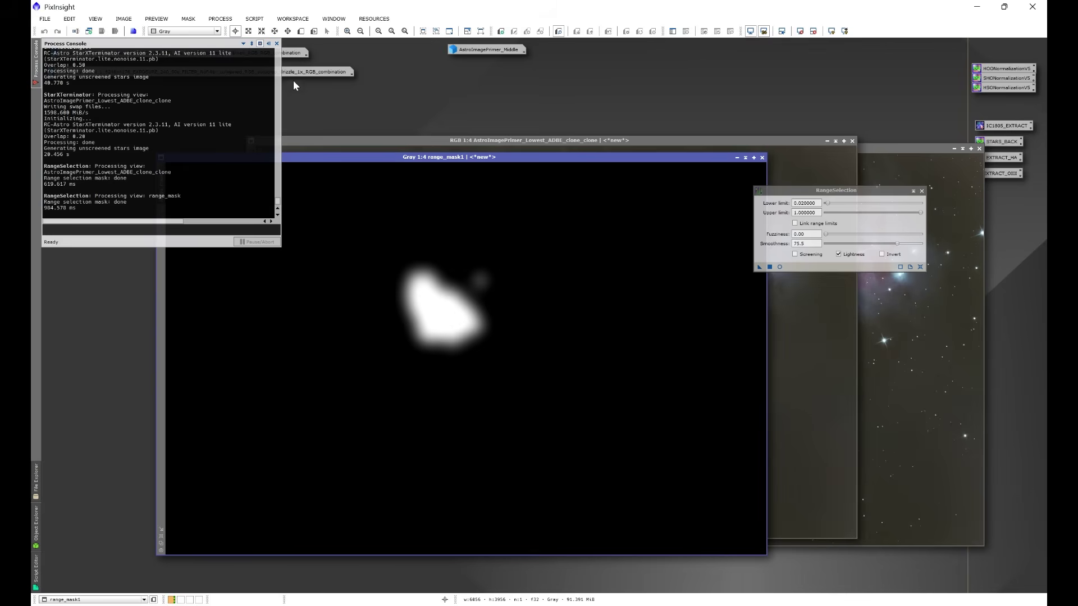
click(276, 43)
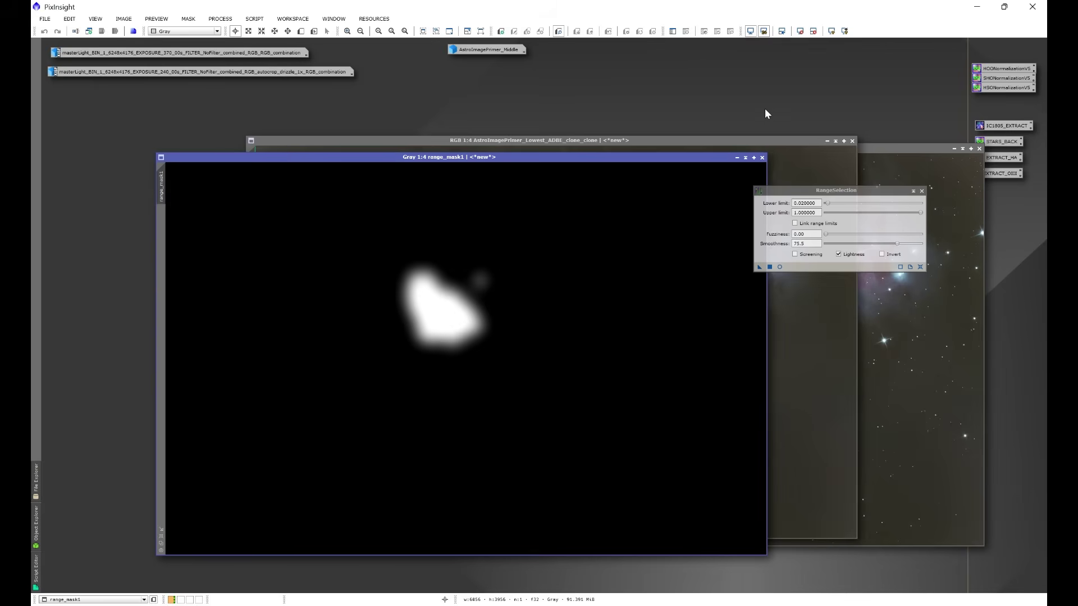
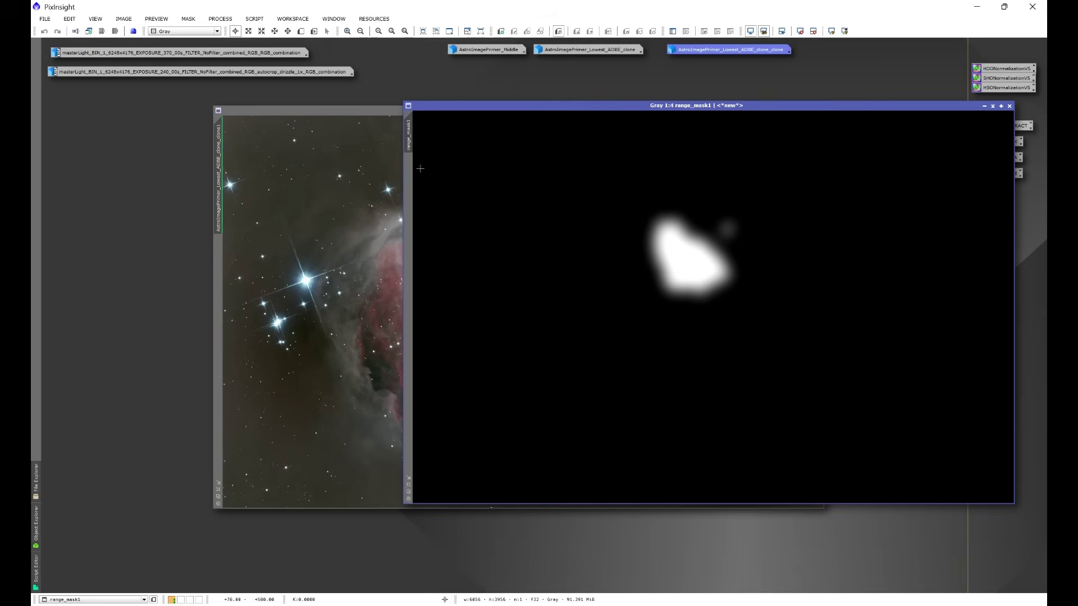
Apply range_mask1 as the mask of AstroImagePrimer_Lowest_ADBE_clone_clone1 and minimize the mask image to a workspace icon.
drag(410, 138, 218, 264)
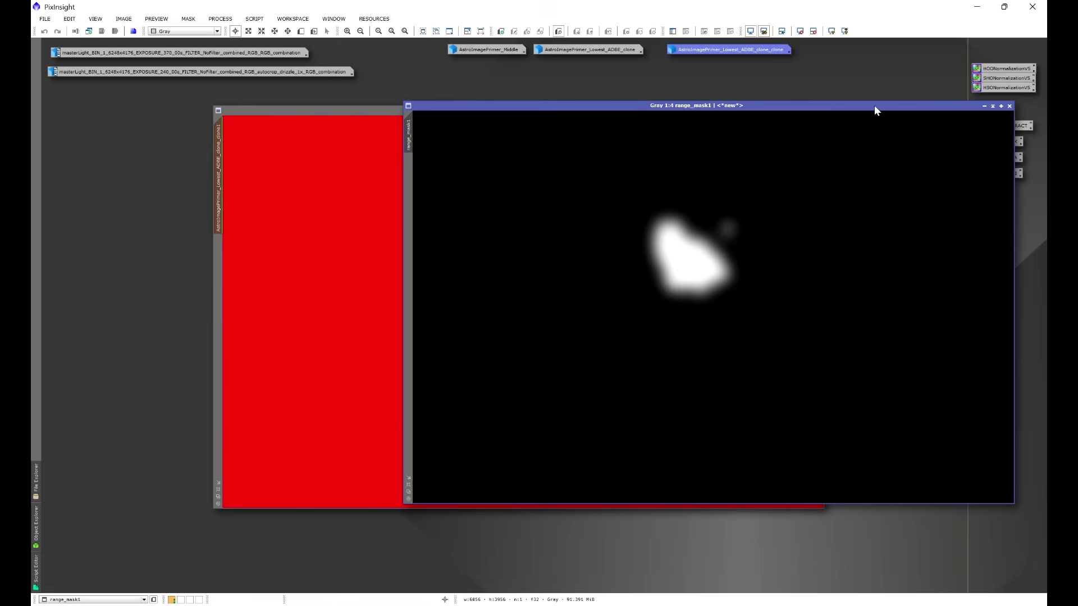
click(984, 105)
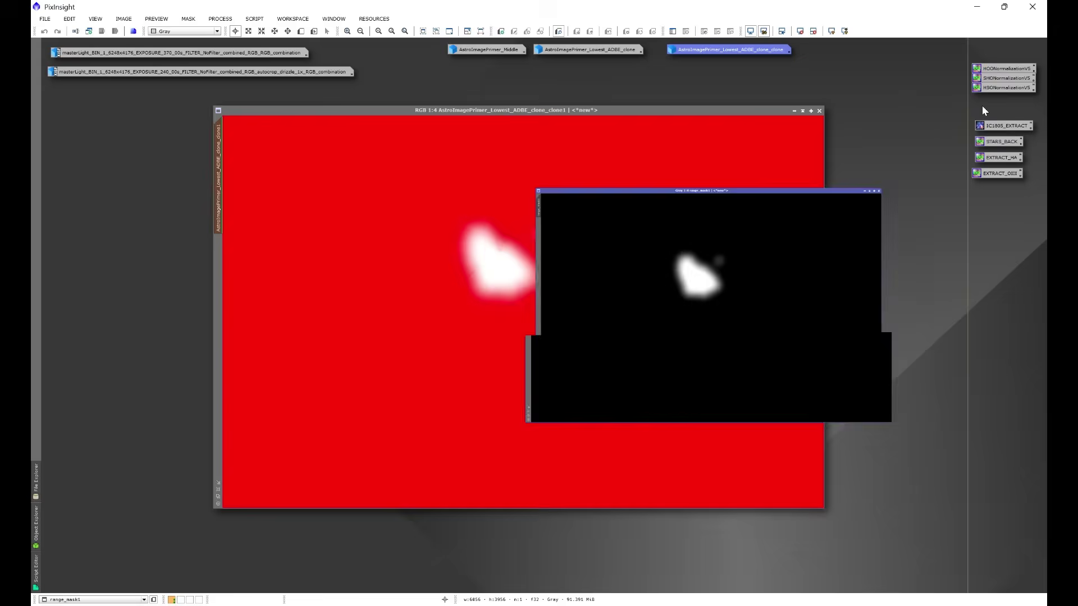
drag(728, 308, 865, 68)
drag(702, 110, 750, 160)
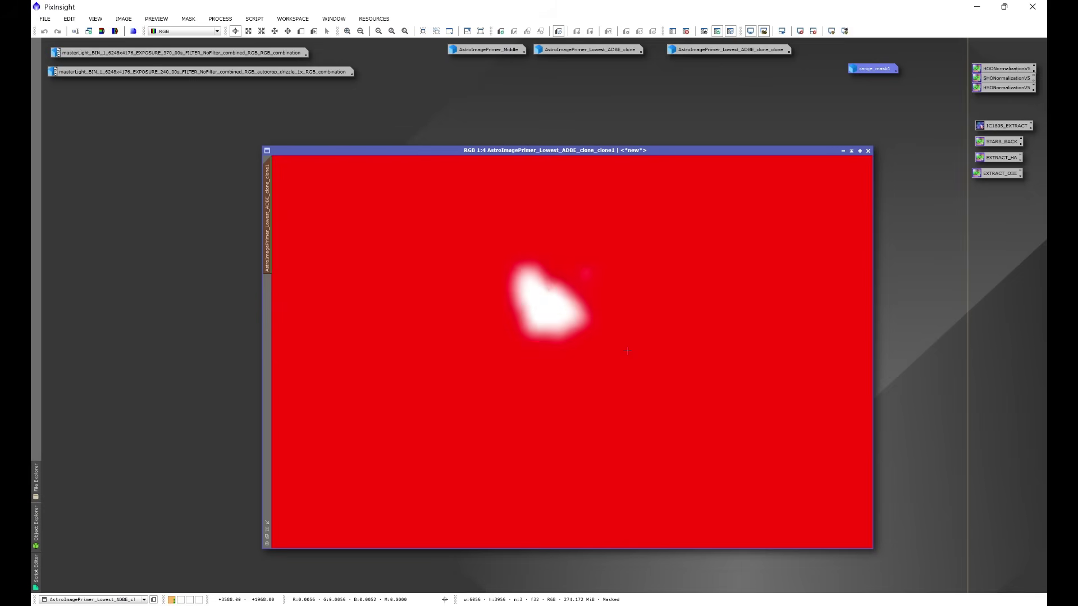
Invert the nebula image's mask, invert it back to leave the core unprotected, and hide the red mask overlay.
key(ctrl+i)
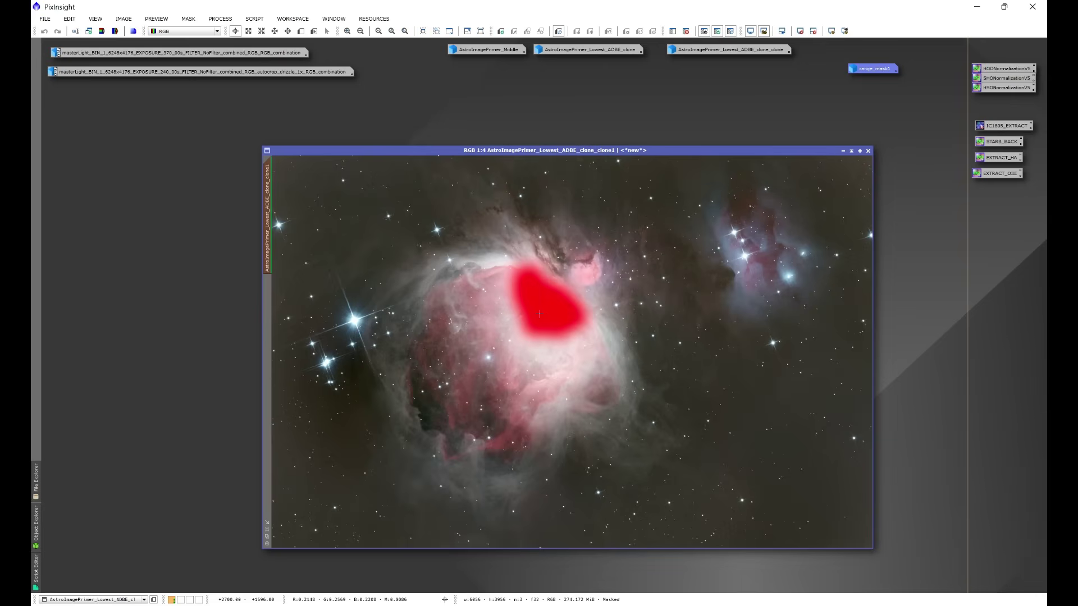
key(ctrl+shift+i)
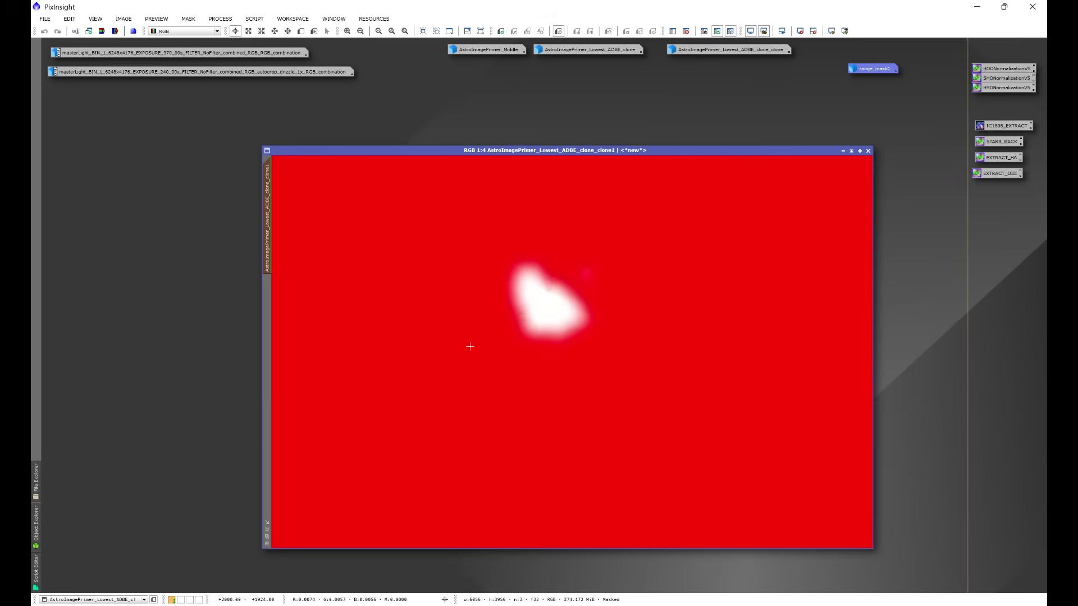
key(ctrl+k)
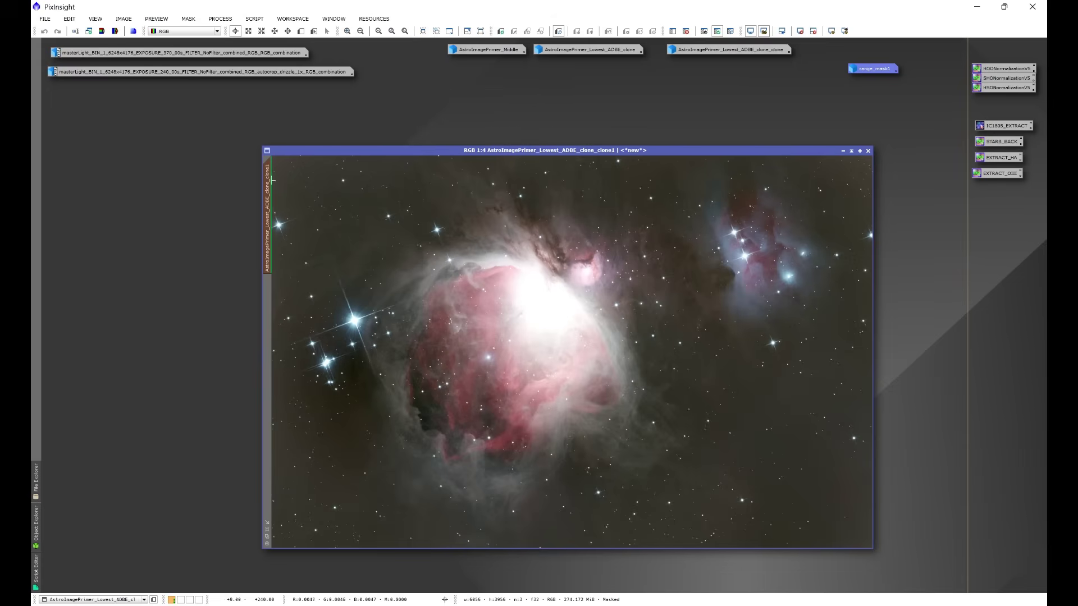
Show the range mask's red overlay on the nebula image and hide it again.
mouse_move(268, 218)
key(ctrl+shift+k)
key(ctrl+shift+m)
mouse_move(270, 196)
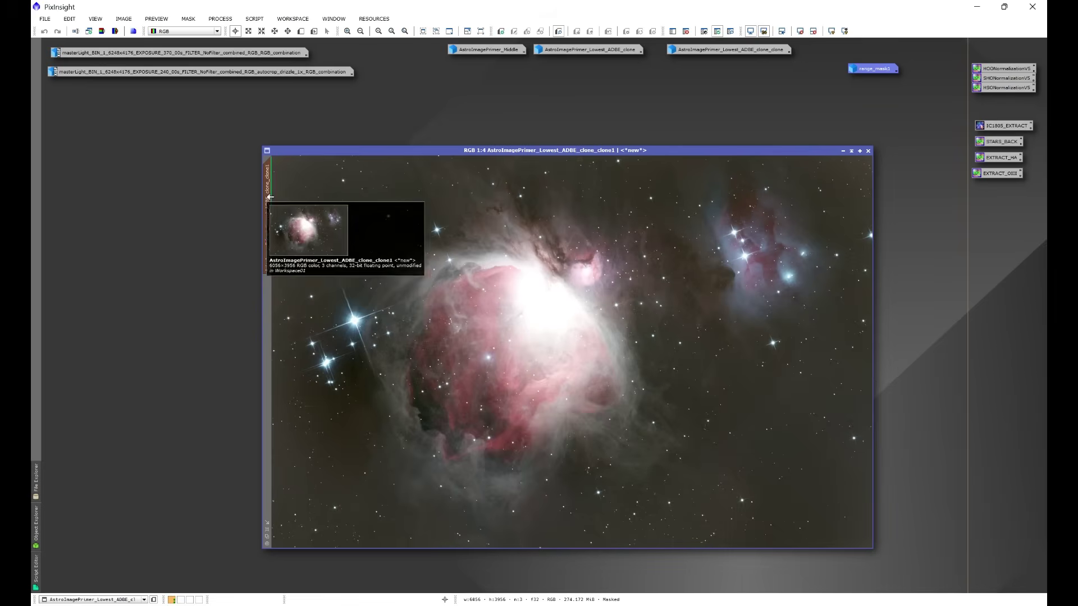
key(ctrl+k)
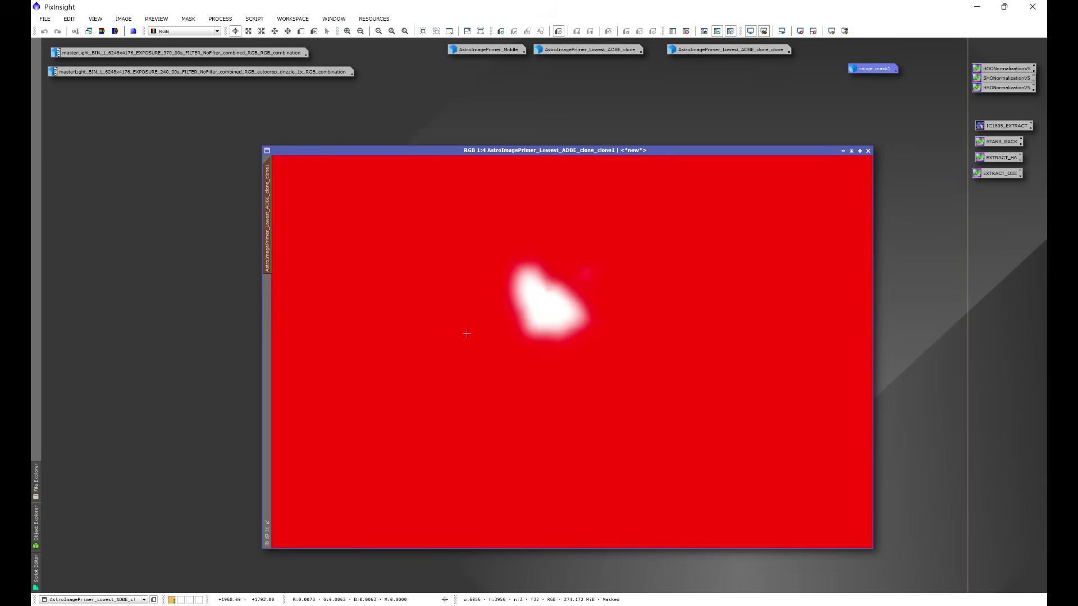
key(ctrl+k)
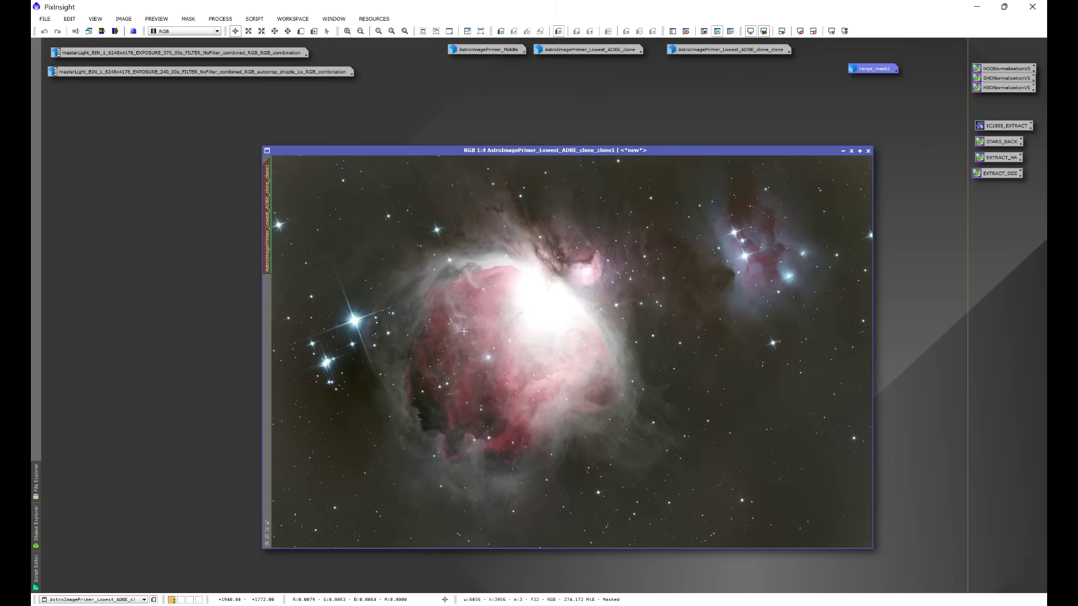
Apply HDRMultiscaleTransform to the masked nebula image with 9 layers, 9 iterations and Inverted on, leaving To intensity and To lightness off.
click(220, 18)
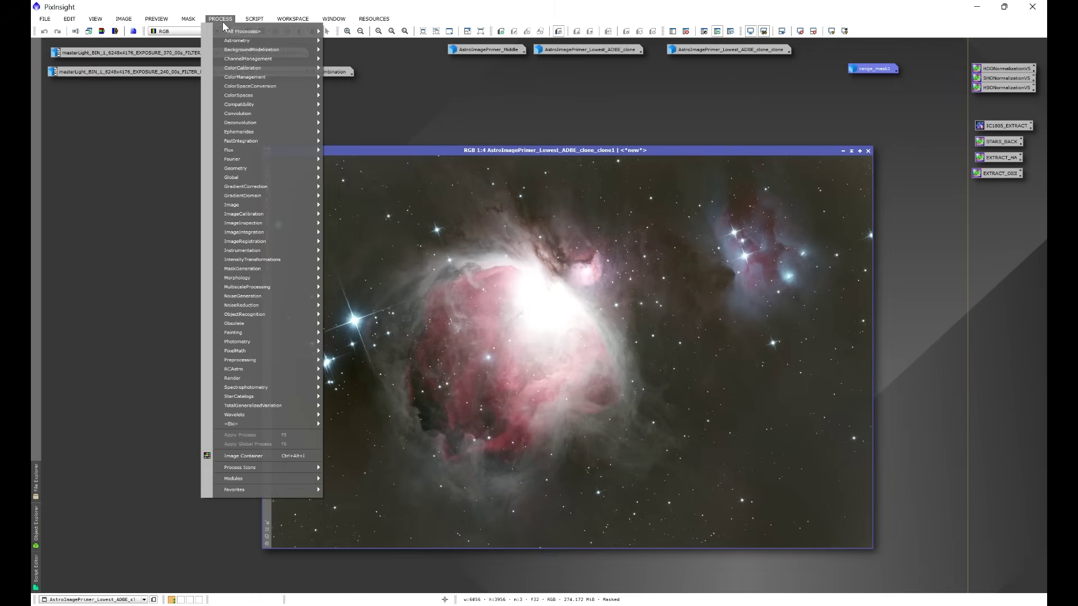
mouse_move(234, 31)
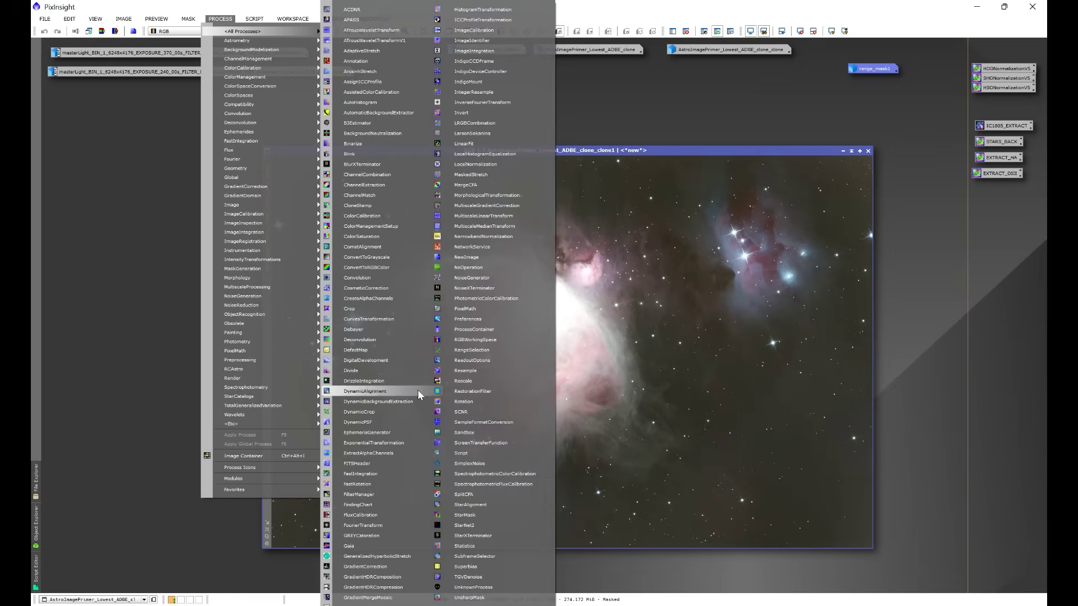
click(400, 596)
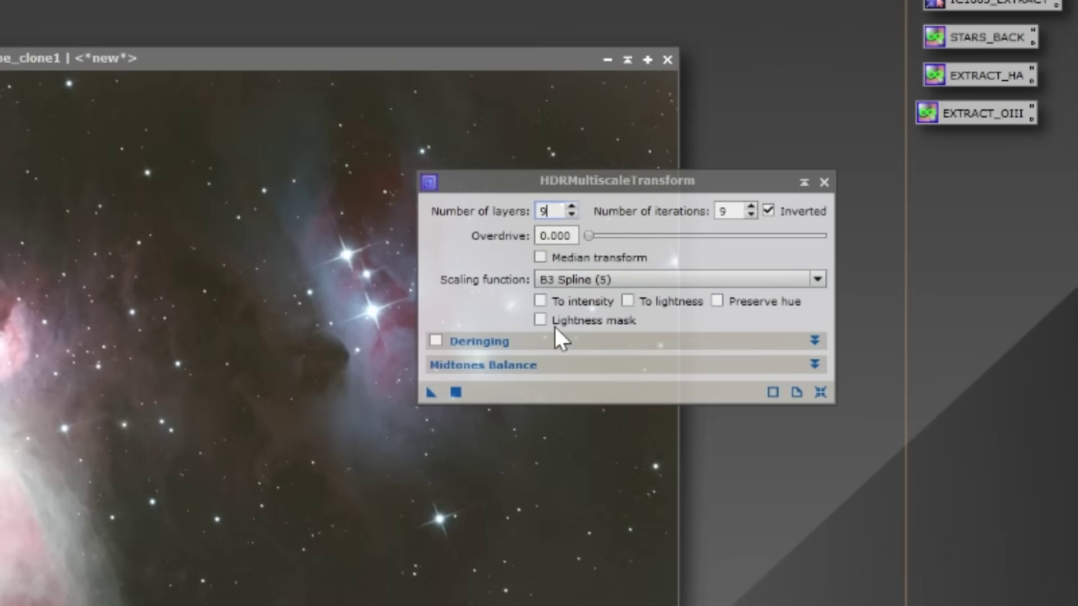
click(538, 301)
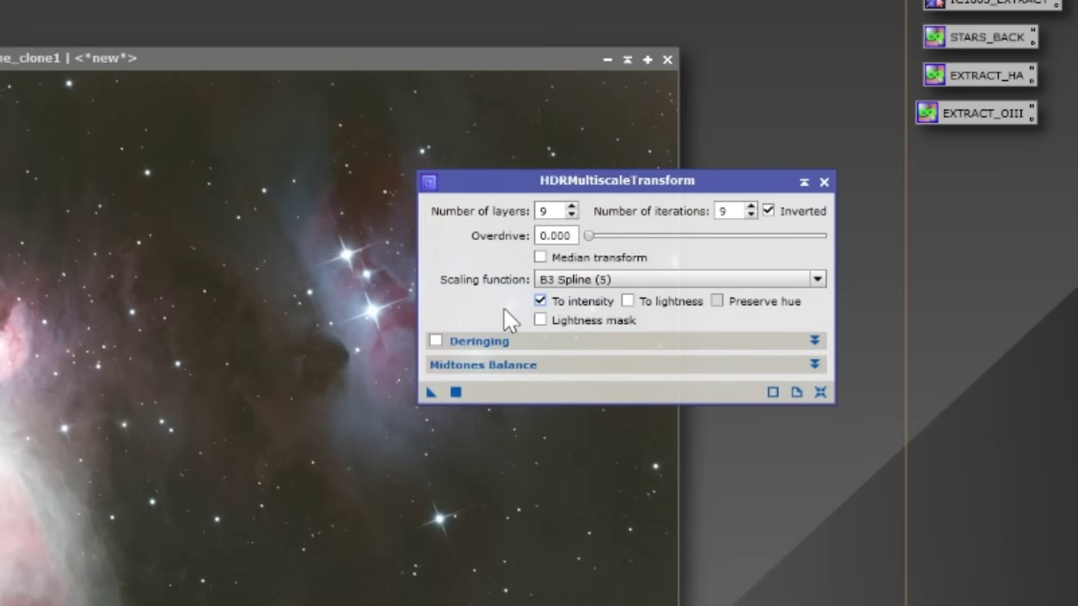
click(627, 300)
click(623, 305)
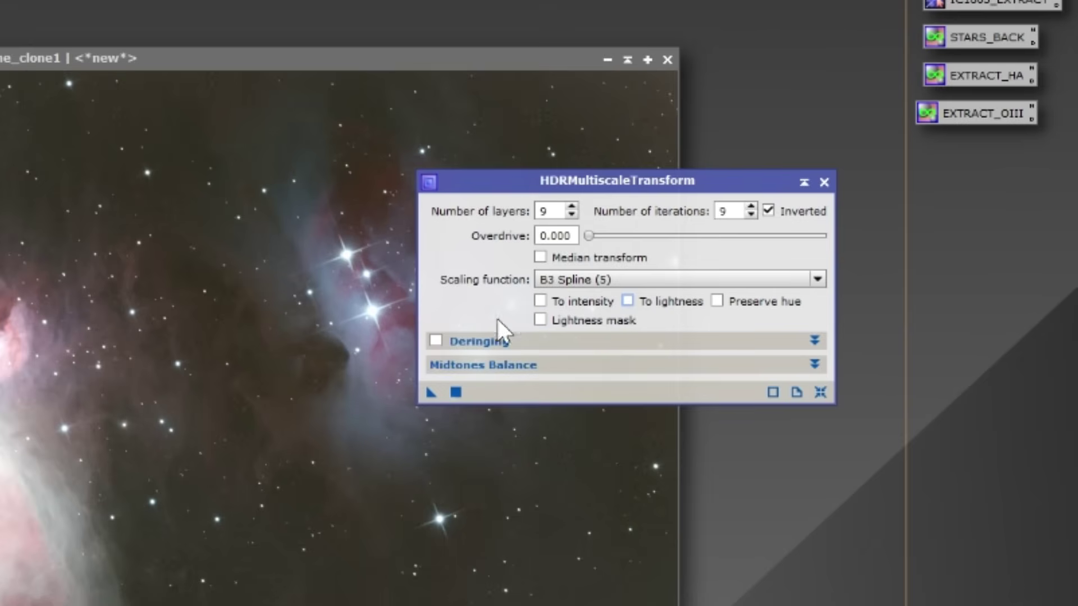
drag(433, 391, 531, 572)
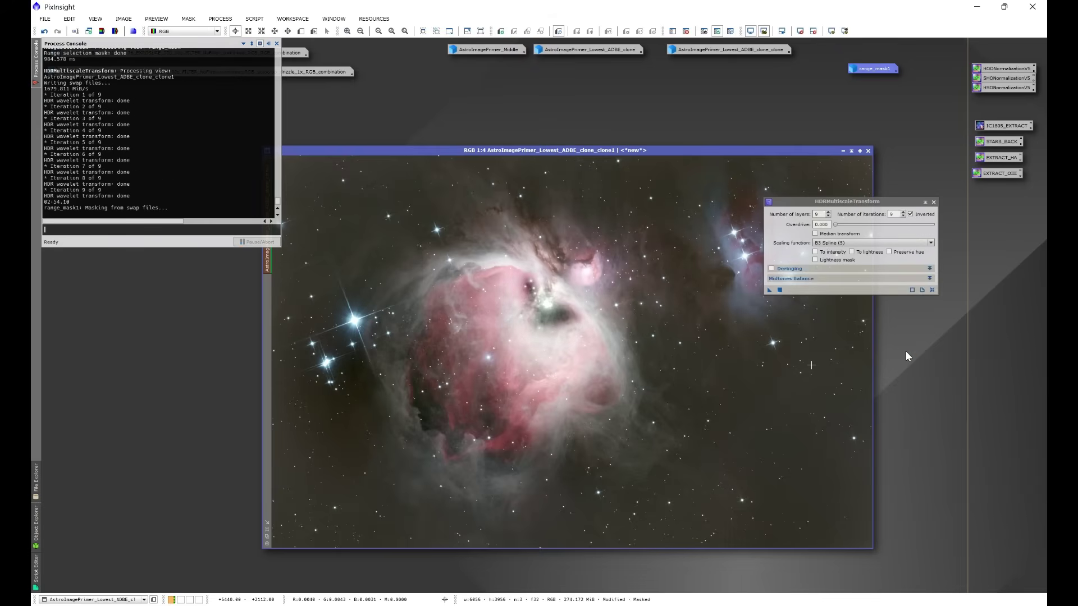
Close HDRMultiscaleTransform and the process console, and disable the mask on the nebula image.
scroll(546, 310, up, 3)
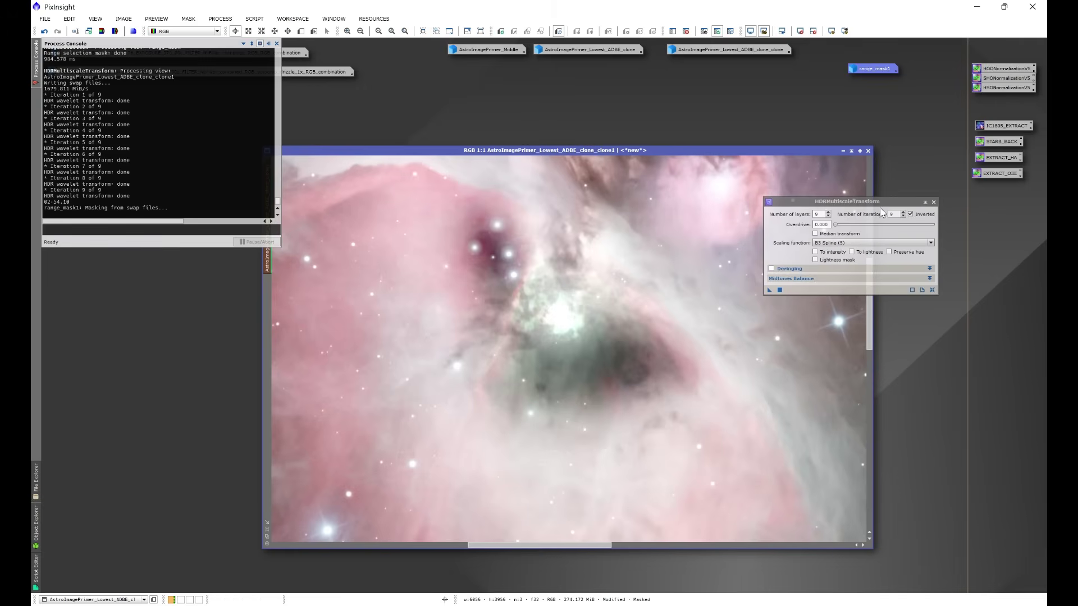
click(933, 202)
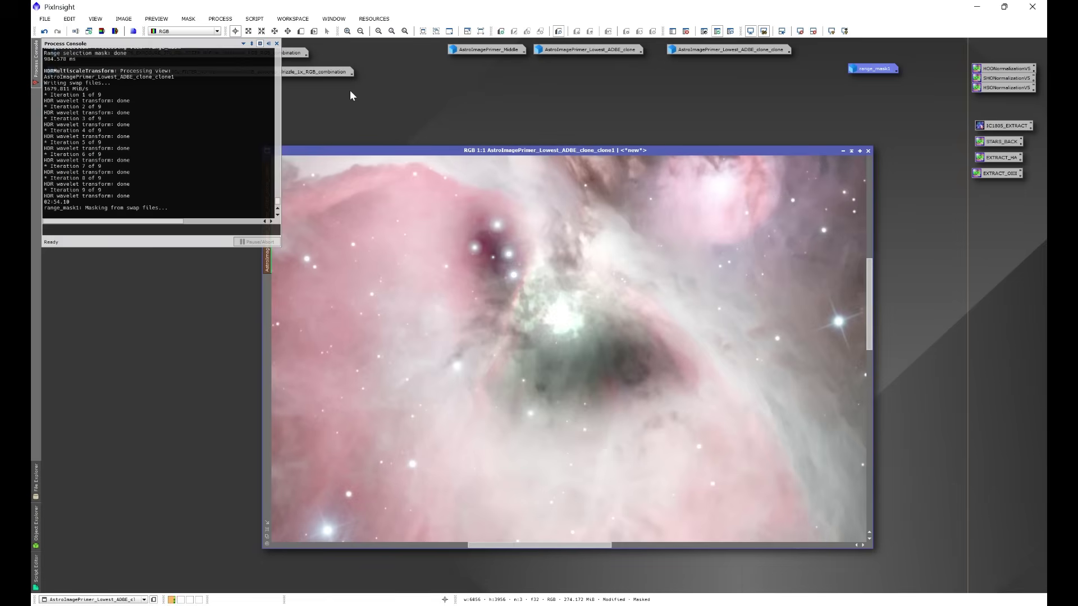
click(277, 44)
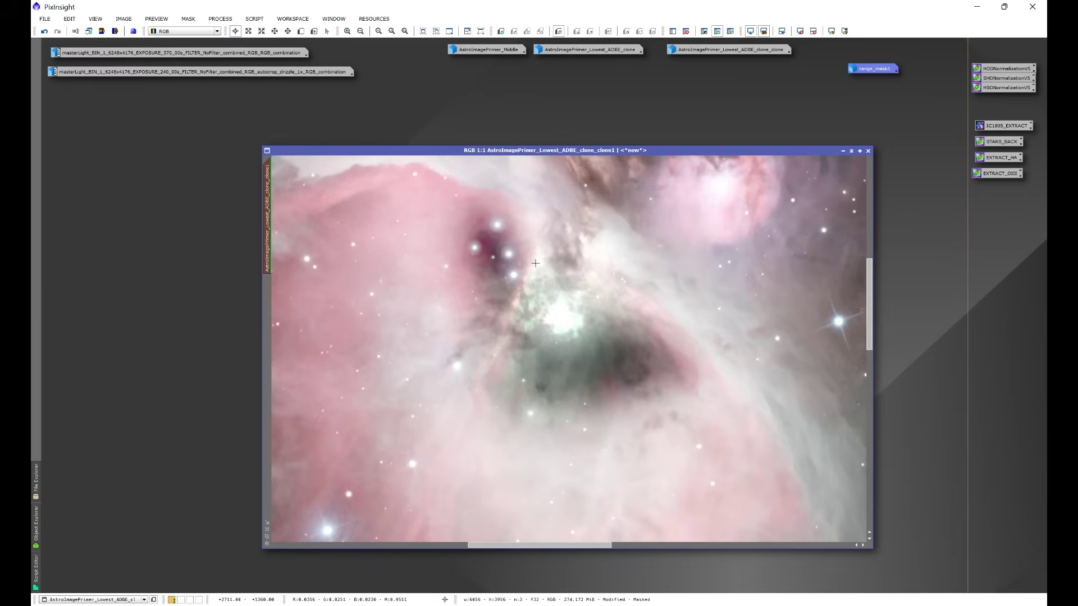
scroll(535, 263, up, 1)
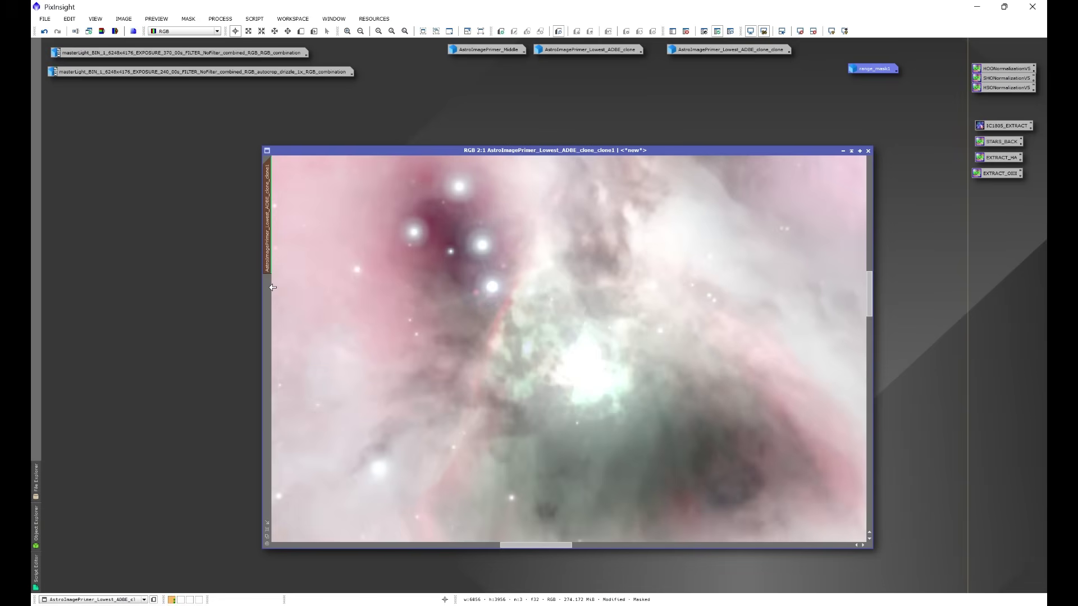
key(ctrl+shift+m)
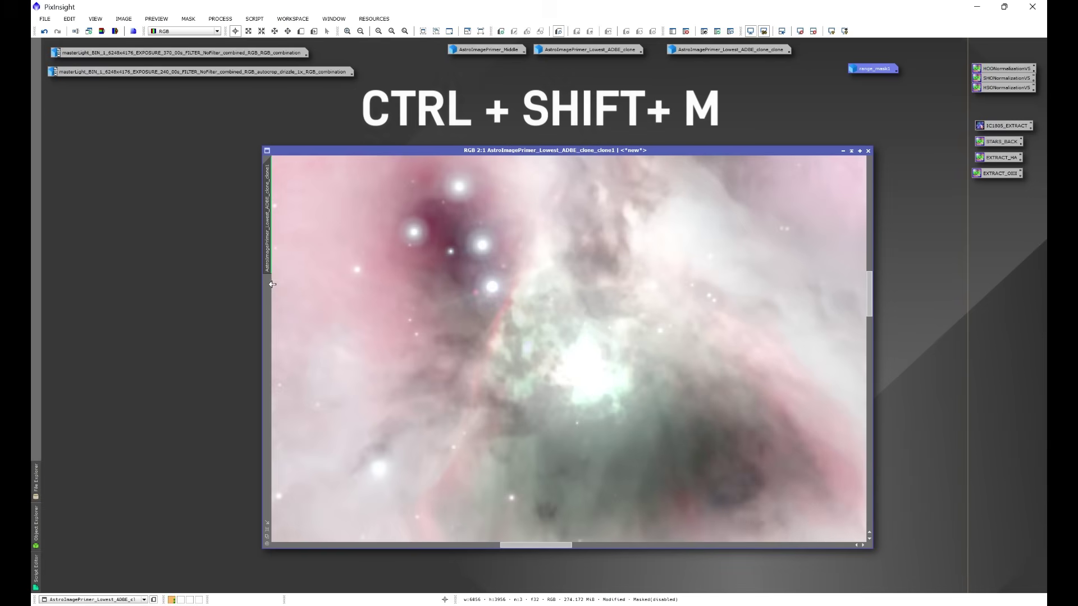
Start CloneStamp on the nebula image, define a source point just beside the bright core, and set the brush radius to 20.
click(220, 19)
mouse_move(230, 32)
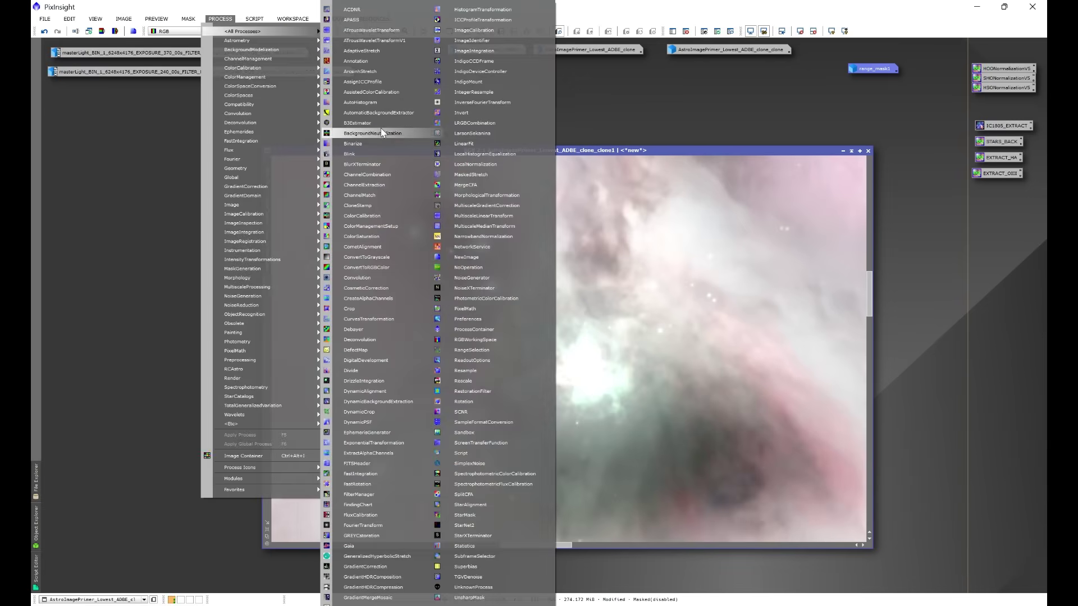
click(376, 205)
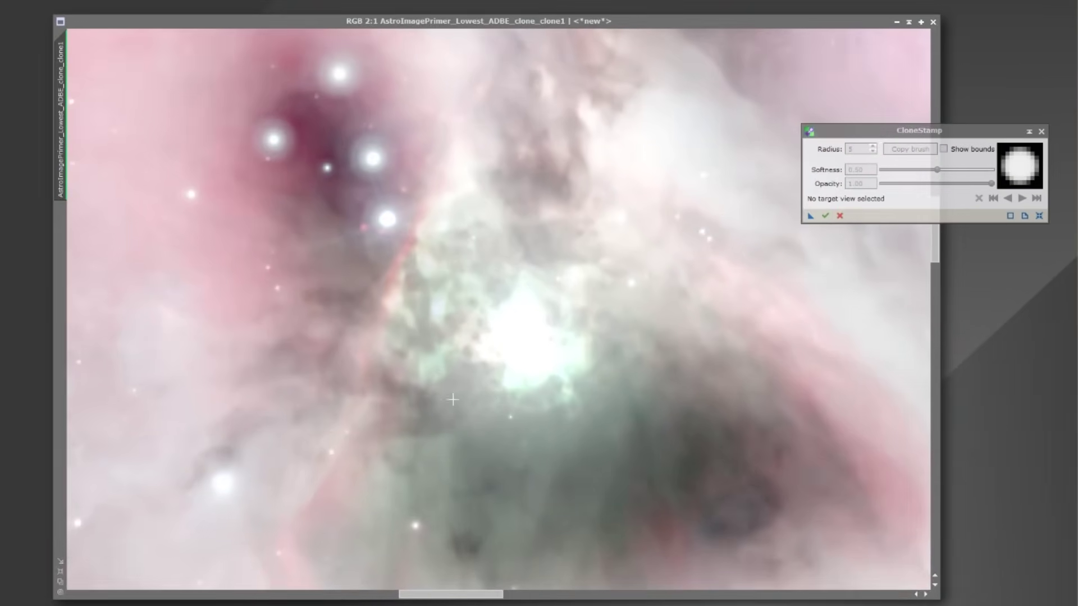
click(451, 392)
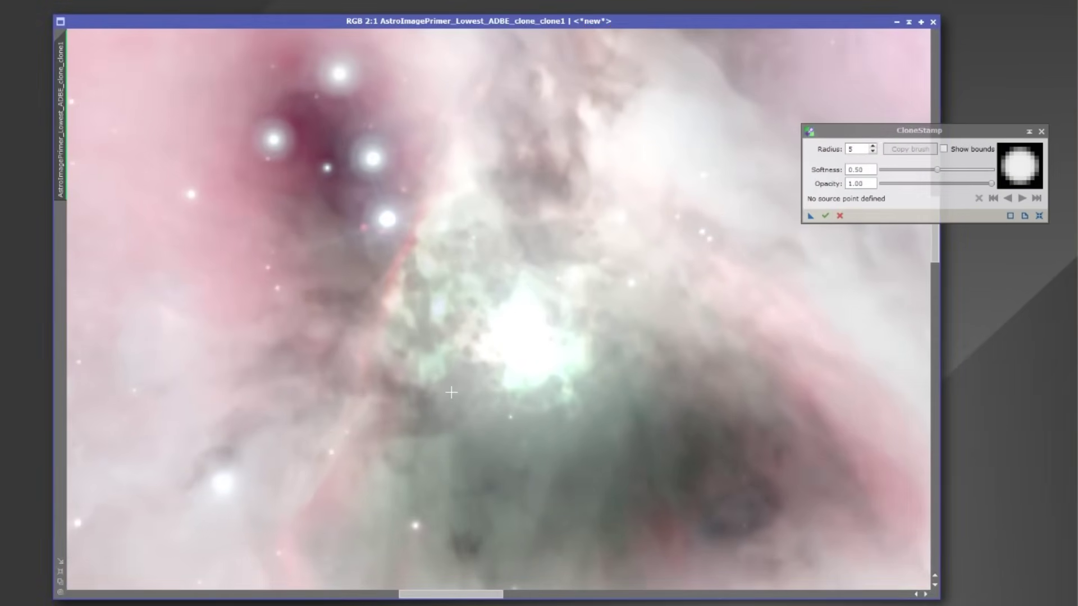
ctrl+click(451, 392)
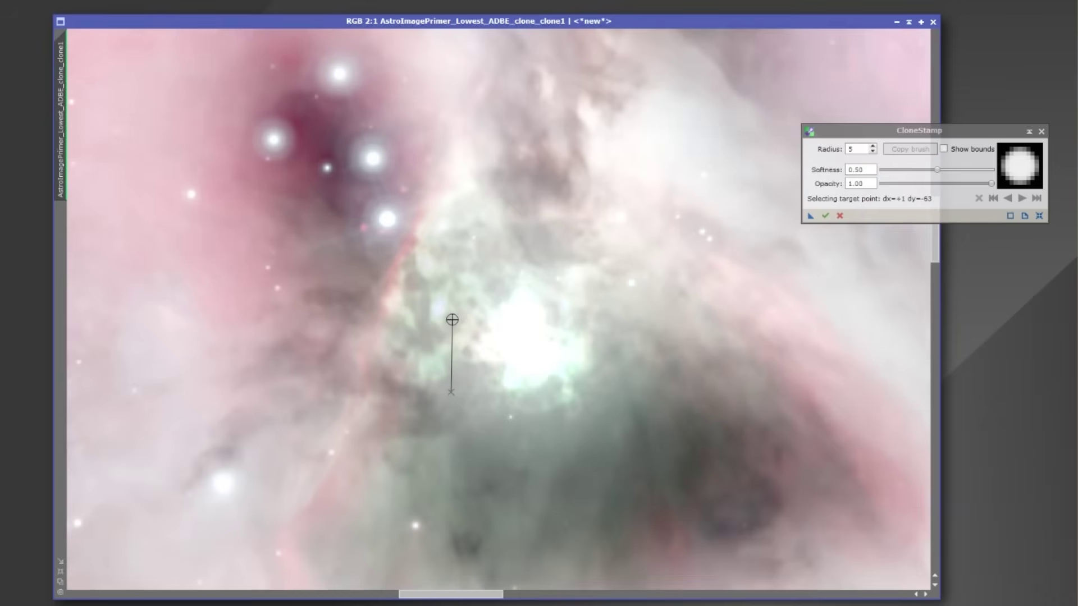
double_click(851, 148)
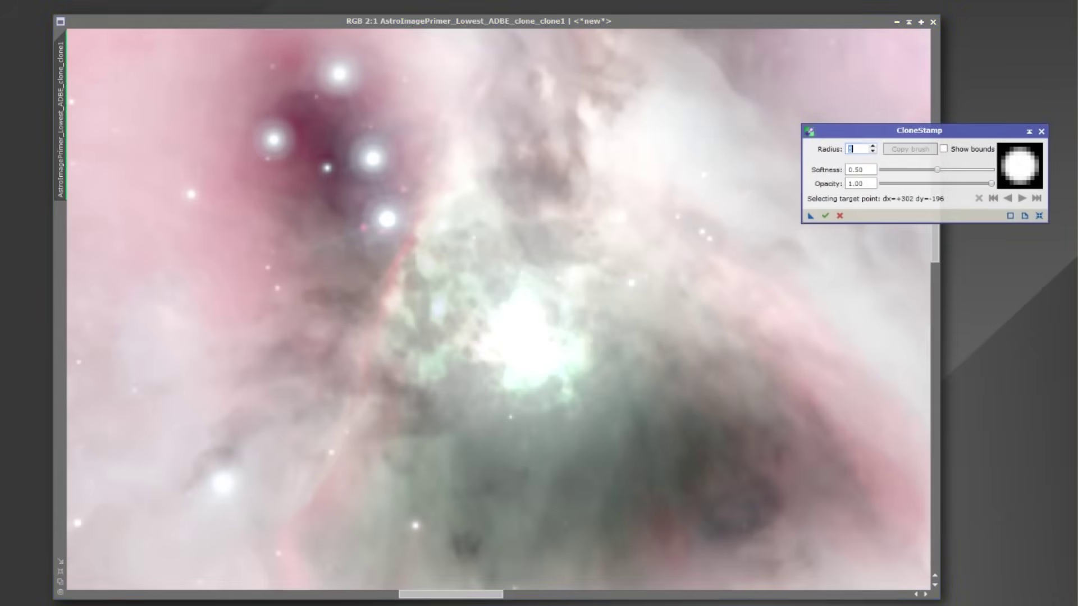
text(20)
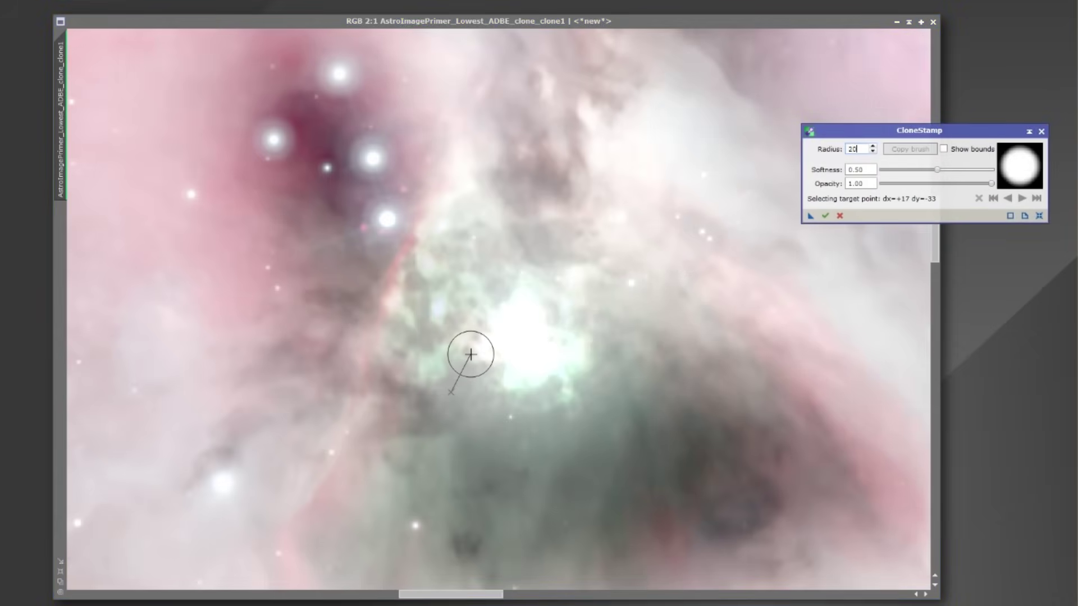
Clone the darker nebula texture over the whole bright core with a radius of 20, resampling nearby source points as the coverage grows.
mouse_move(452, 365)
mouse_down()
mouse_move(414, 339)
mouse_move(443, 388)
mouse_move(448, 352)
mouse_move(437, 402)
mouse_up()
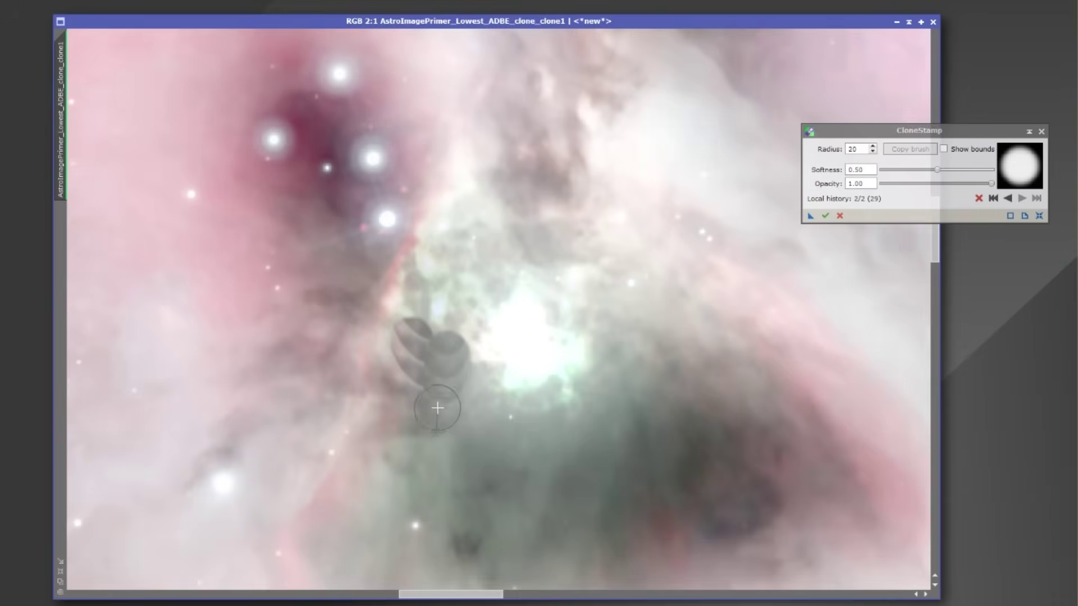
ctrl+click(435, 420)
mouse_move(444, 360)
mouse_down()
mouse_move(440, 291)
mouse_move(454, 390)
mouse_move(485, 413)
mouse_move(457, 286)
mouse_up()
ctrl+click(481, 429)
ctrl+click(455, 360)
mouse_move(456, 359)
mouse_down()
mouse_move(496, 354)
mouse_move(458, 278)
mouse_move(447, 321)
mouse_move(439, 315)
mouse_move(439, 215)
mouse_up()
ctrl+click(429, 318)
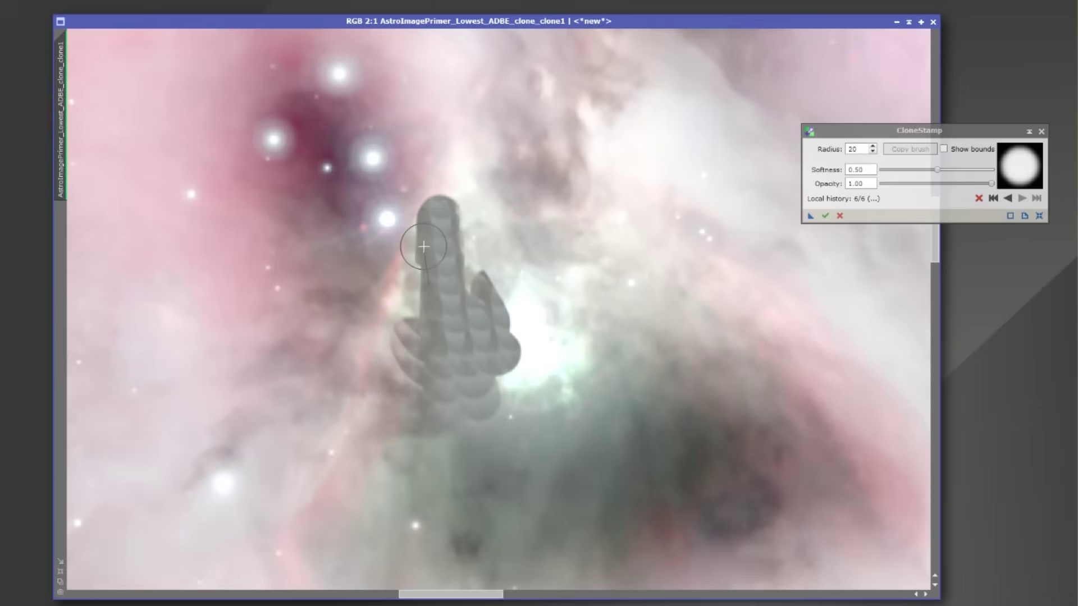
ctrl+click(406, 279)
mouse_move(427, 315)
mouse_down()
mouse_move(405, 278)
mouse_move(389, 273)
mouse_move(401, 330)
mouse_up()
ctrl+click(425, 309)
click(459, 294)
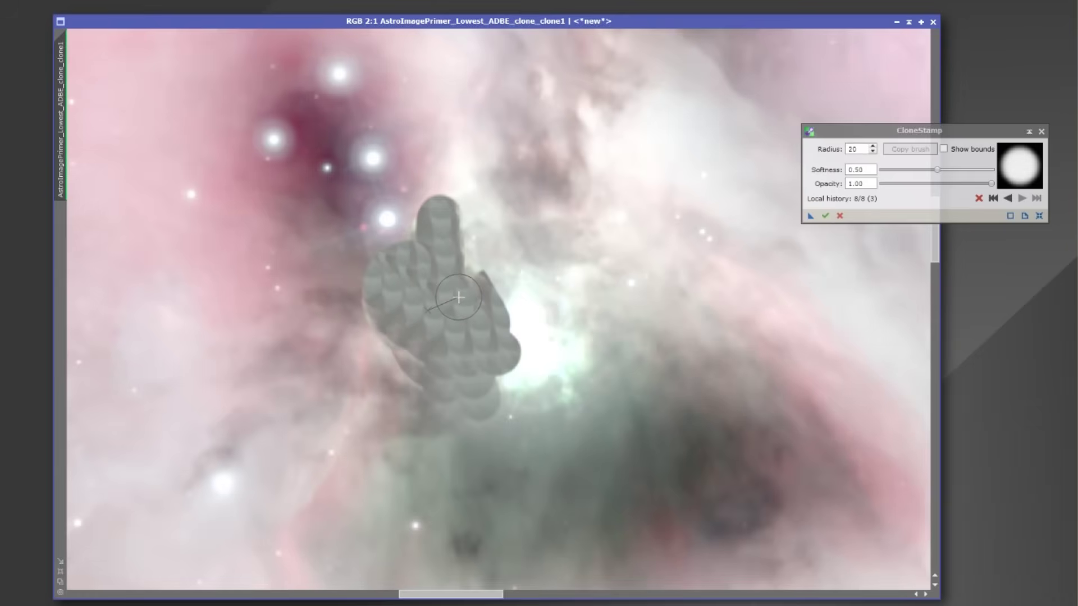
mouse_move(459, 294)
mouse_down()
mouse_move(456, 218)
mouse_move(494, 282)
mouse_move(465, 214)
mouse_move(488, 225)
mouse_move(504, 312)
mouse_move(527, 323)
mouse_move(493, 383)
mouse_move(537, 386)
mouse_move(563, 370)
mouse_move(534, 351)
mouse_move(556, 334)
mouse_move(476, 221)
mouse_move(497, 216)
mouse_move(571, 319)
mouse_move(563, 276)
mouse_move(512, 227)
mouse_move(558, 272)
mouse_move(535, 313)
mouse_up()
click(530, 292)
mouse_move(530, 292)
mouse_down()
mouse_move(522, 315)
mouse_move(558, 378)
mouse_move(544, 396)
mouse_move(517, 393)
mouse_up()
Commit the clone strokes to the nebula image and close CloneStamp.
click(825, 216)
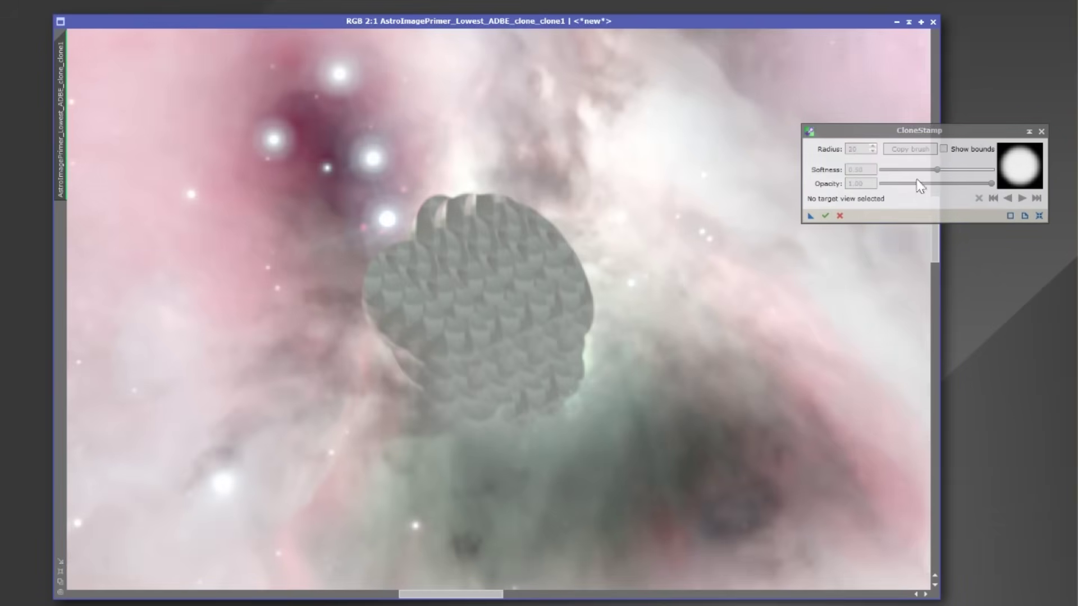
scroll(599, 348, down, 3)
scroll(599, 348, down, 1)
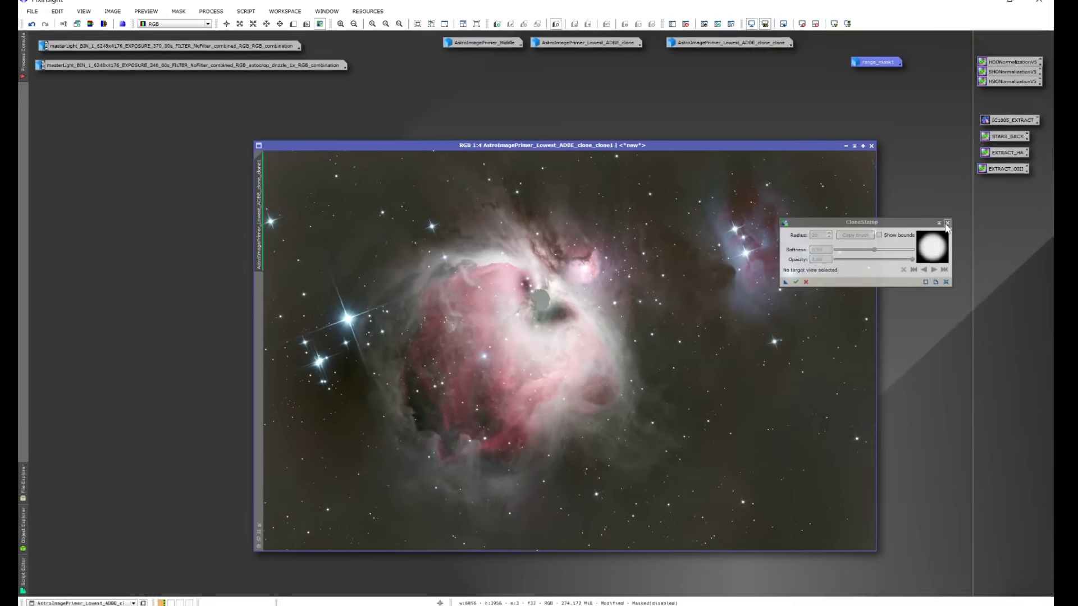
click(1041, 132)
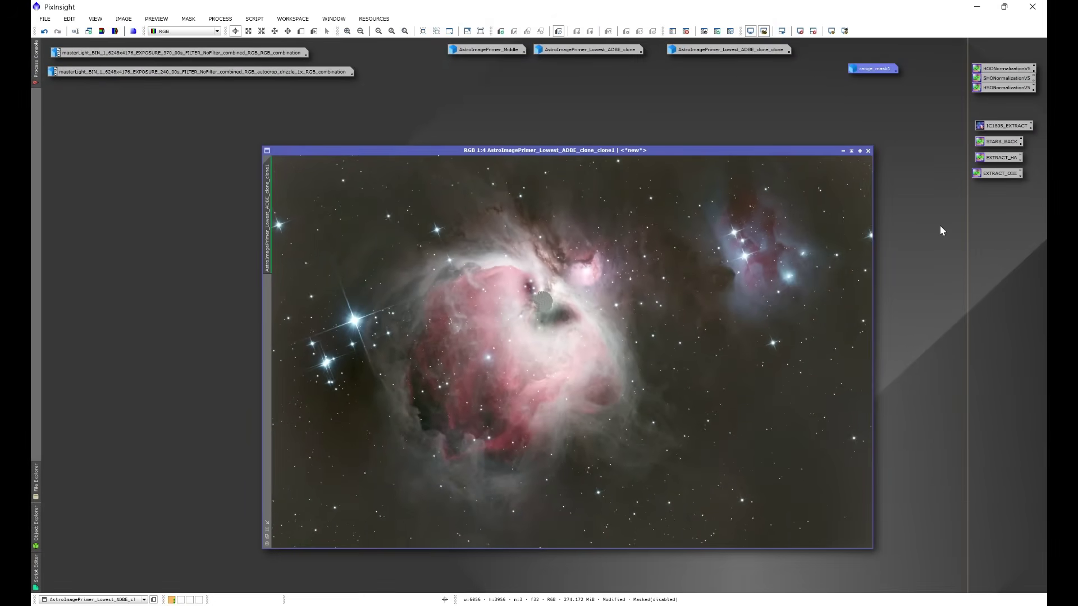
Apply StarXTerminator to the retouched nebula image with Generate Star Image, Unscreen Stars and Large Overlap enabled.
click(221, 20)
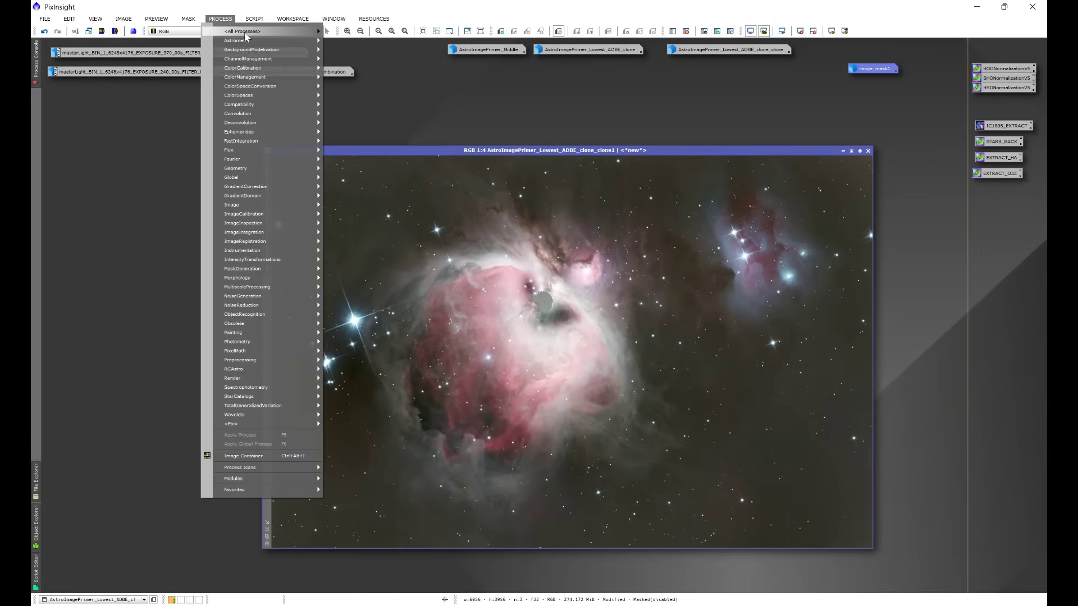
mouse_move(241, 31)
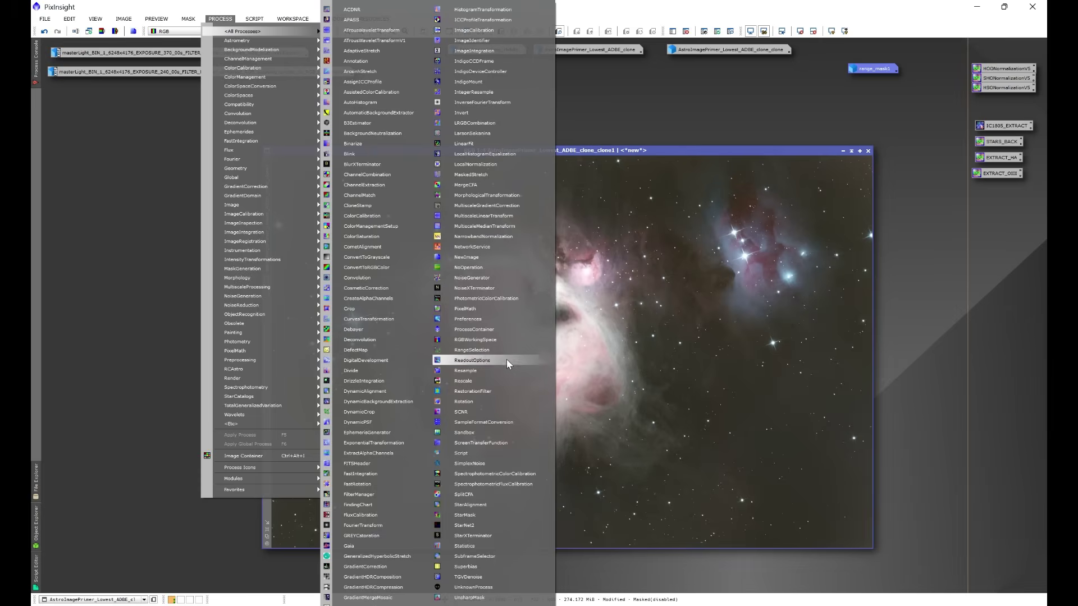
click(474, 535)
click(698, 112)
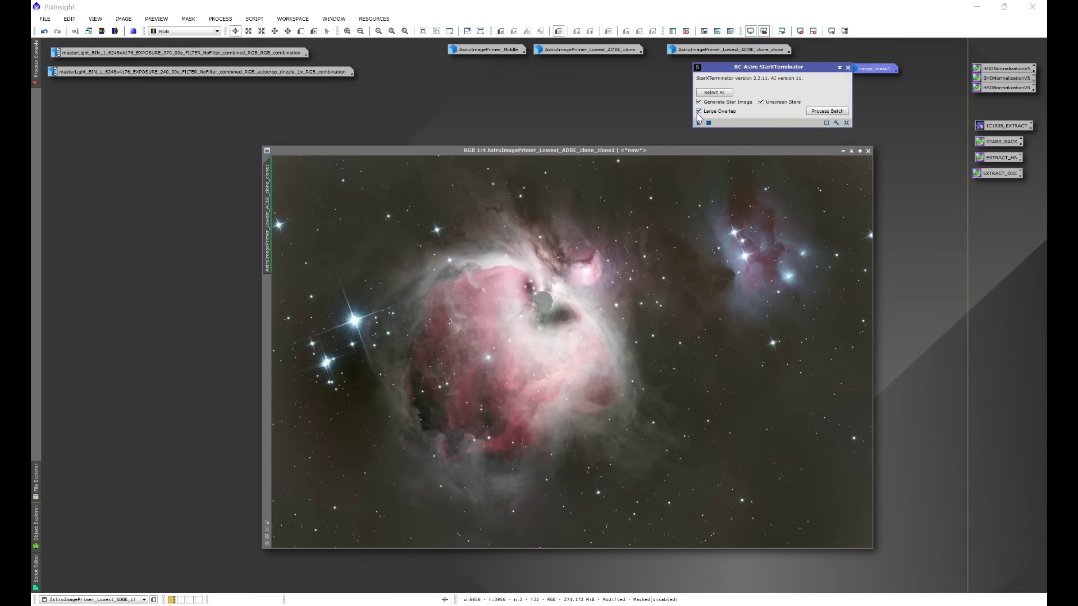
drag(683, 219, 683, 220)
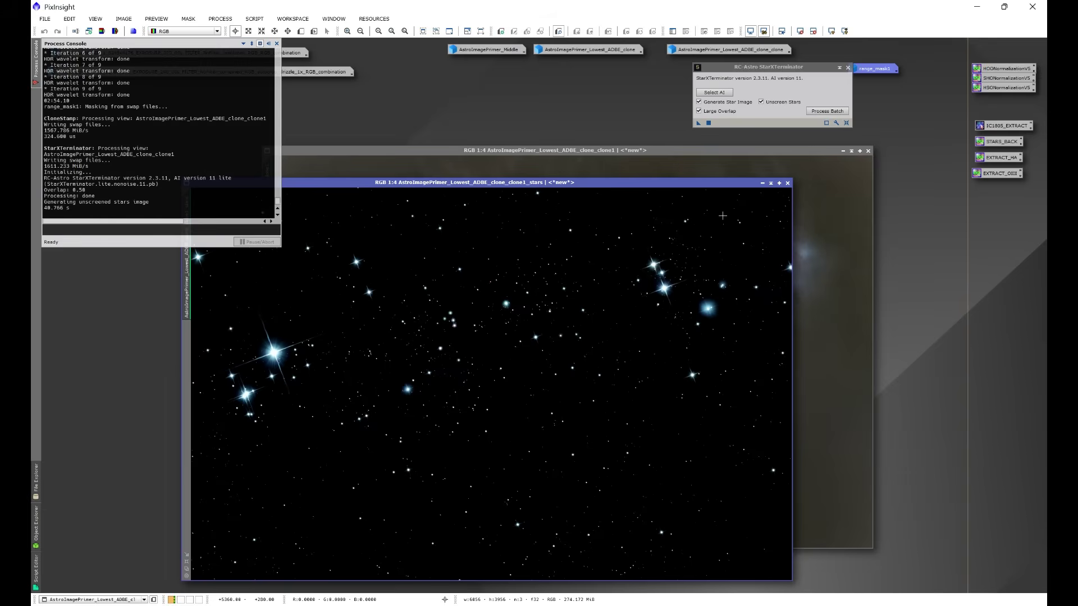
Iconize the extracted stars image outside the nebula window, and close the retouched starless clone without saving.
click(762, 182)
drag(546, 387, 947, 251)
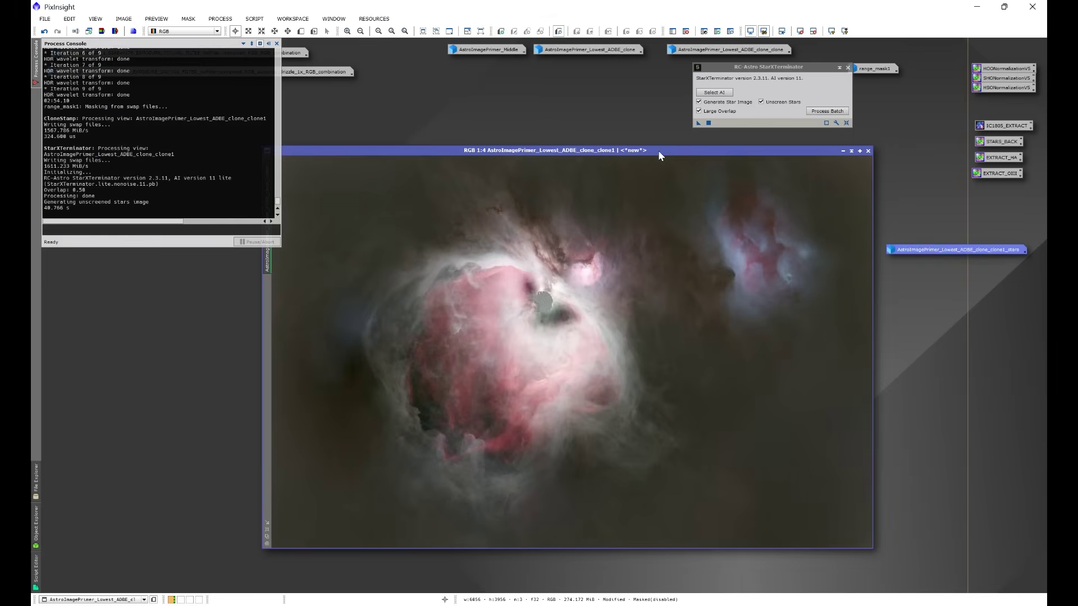
drag(658, 149, 568, 171)
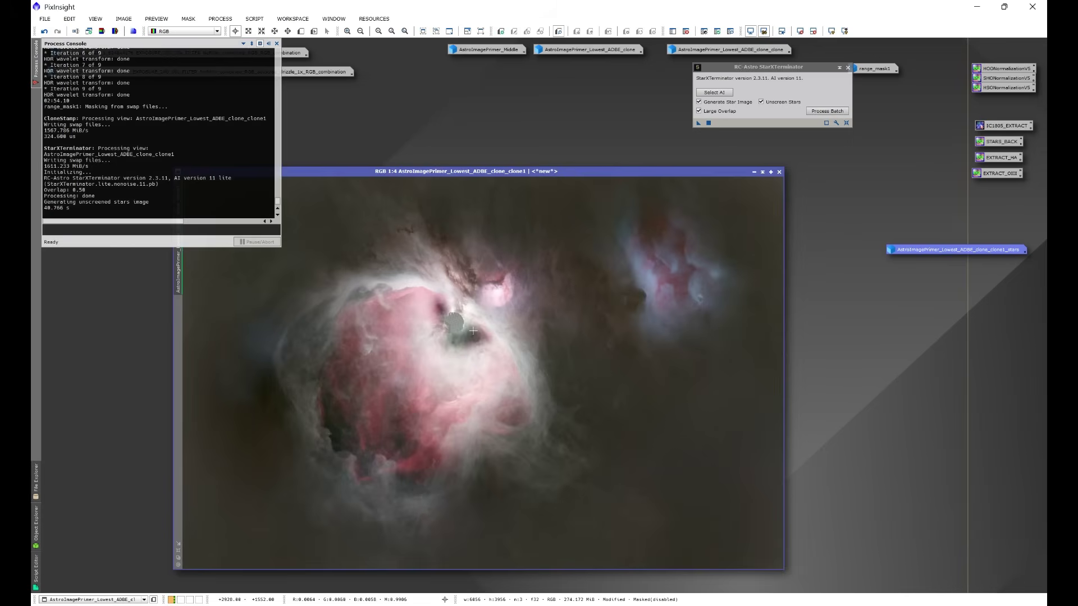
click(779, 171)
click(557, 337)
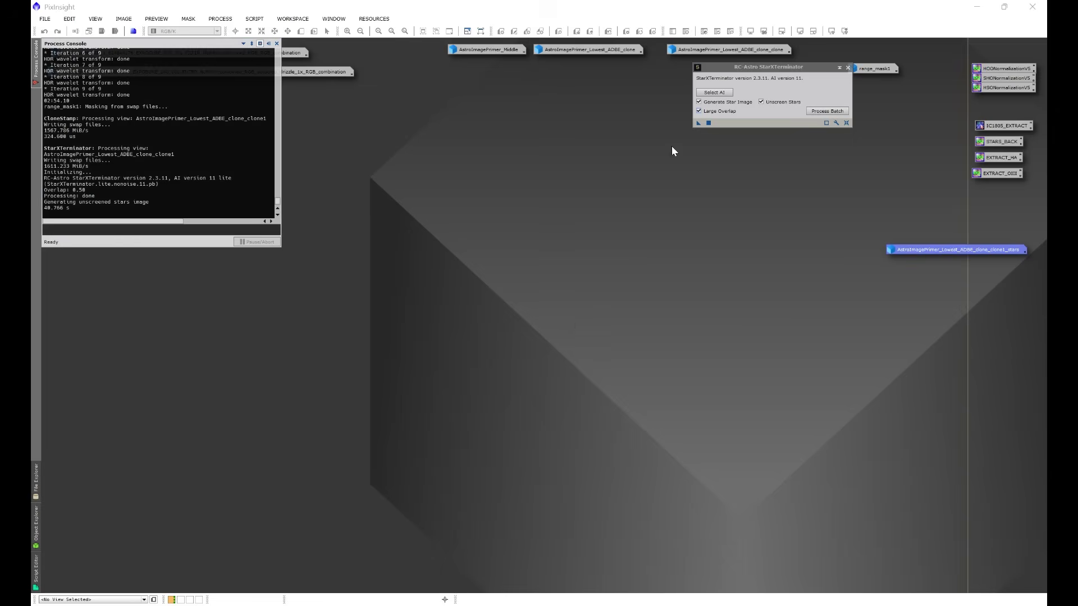
Review the starless AstroImagePrimer_Lowest_ADBE_clone_clone image and the extracted stars image, iconizing both again.
double_click(692, 48)
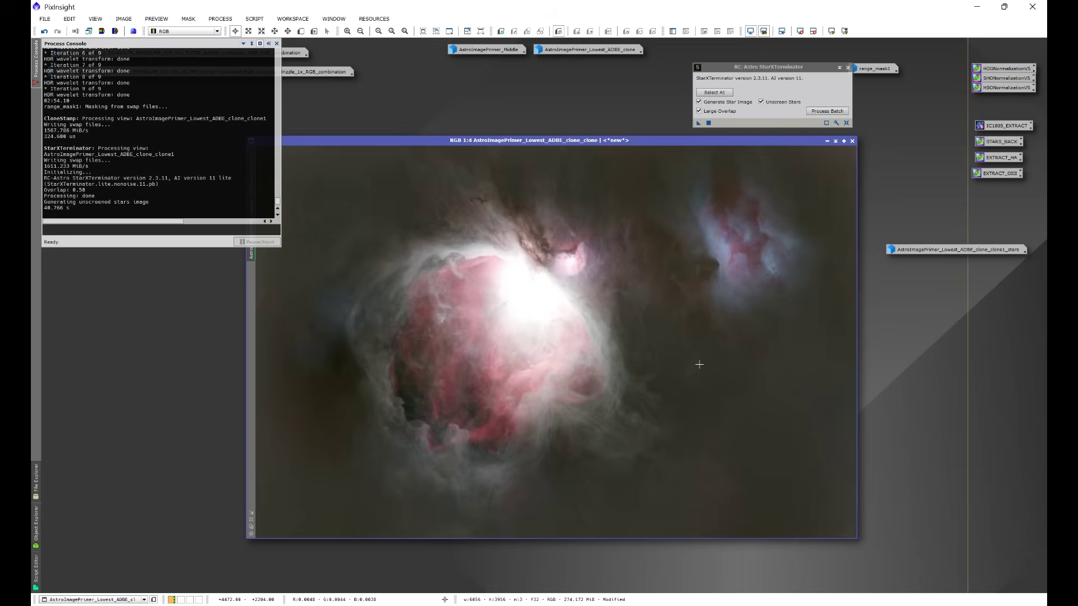
double_click(931, 248)
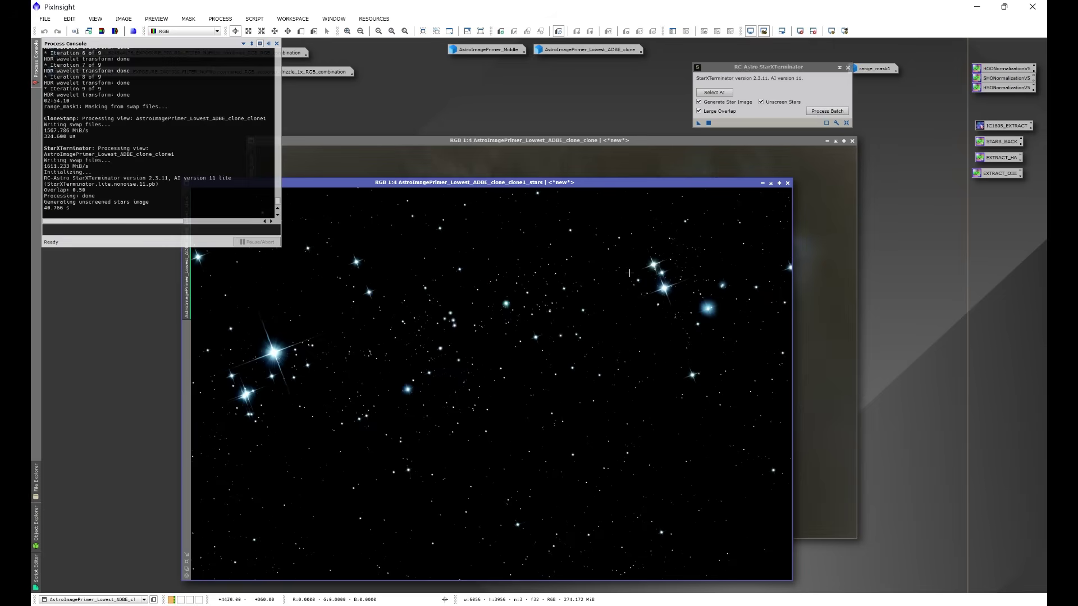
click(762, 184)
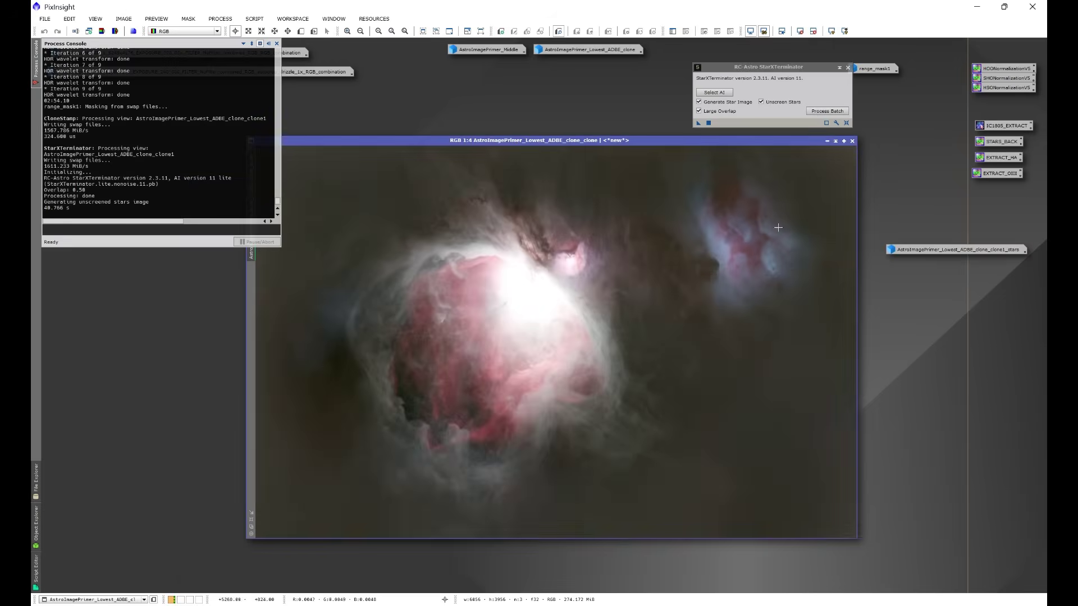
click(826, 142)
Reposition the stars image icon and open the AstroImagePrimer_Middle galaxy image.
drag(923, 250, 849, 182)
click(477, 50)
double_click(477, 50)
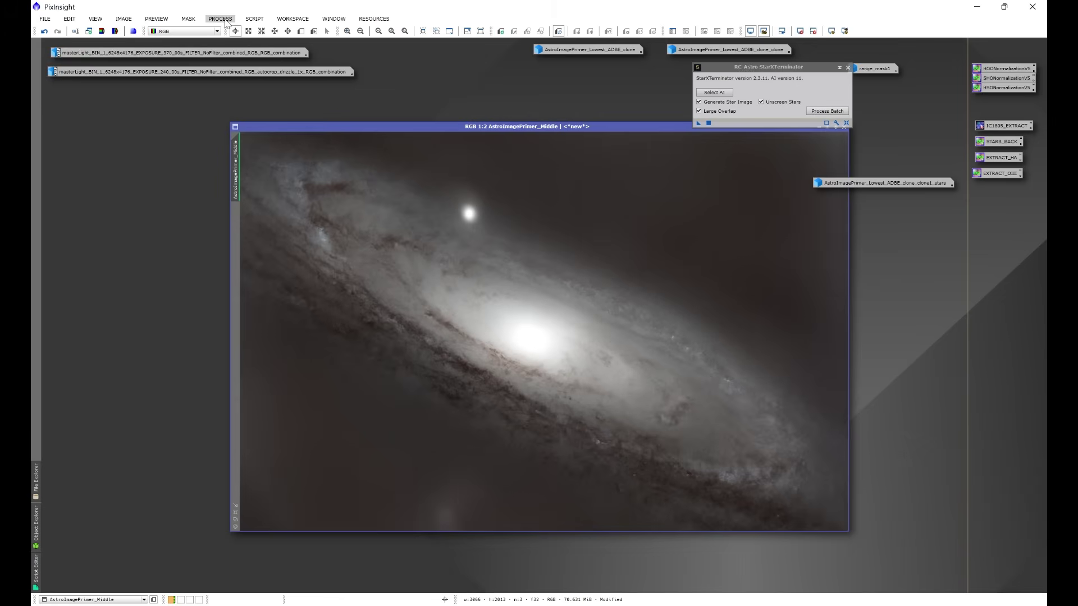
Close StarXTerminator, delete the range_mask1 image, and park the stars image icon beside the other image icons.
click(848, 67)
right_click(863, 73)
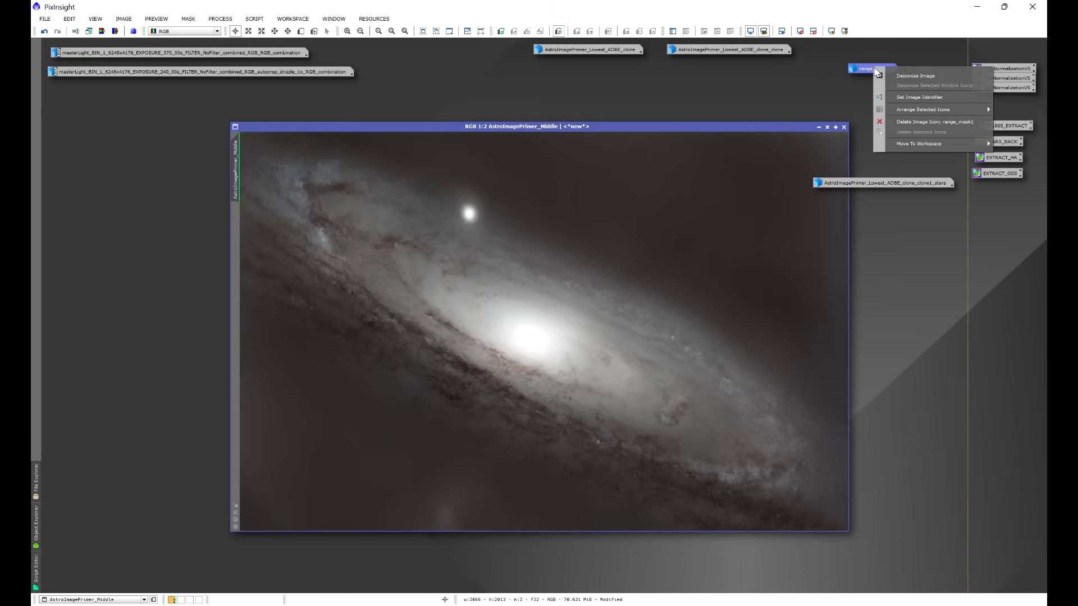
click(896, 116)
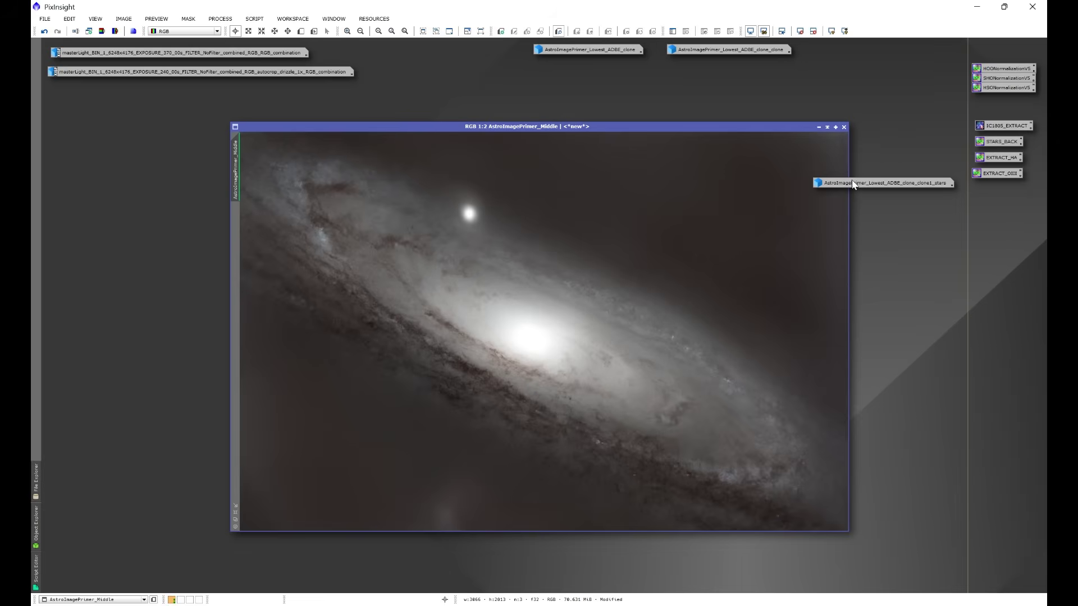
drag(864, 183, 841, 56)
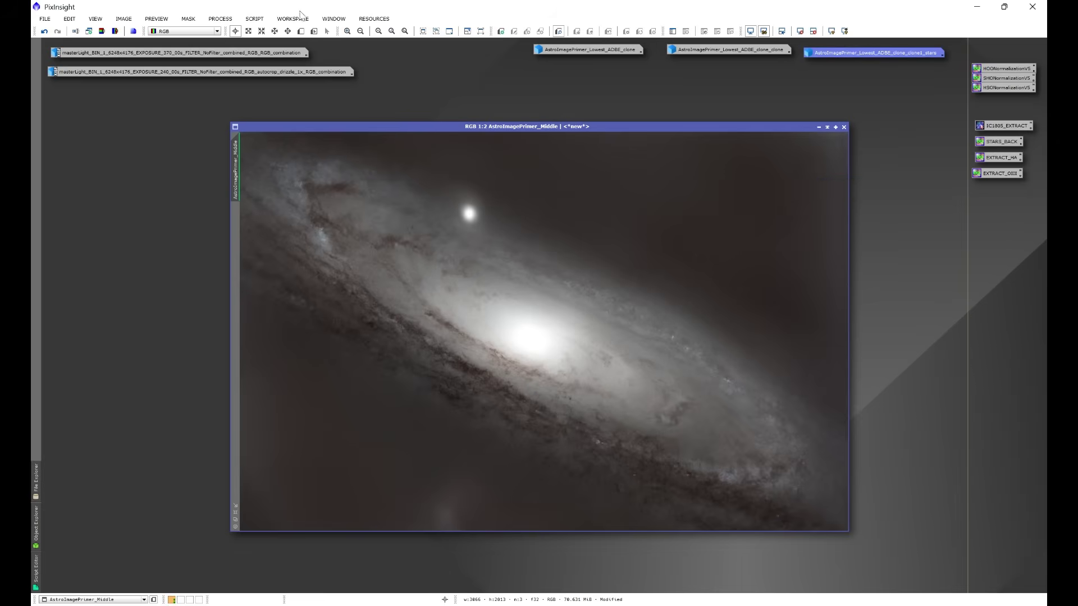
Open RangeSelection for the galaxy image and reset its settings to the defaults.
click(220, 18)
mouse_move(252, 31)
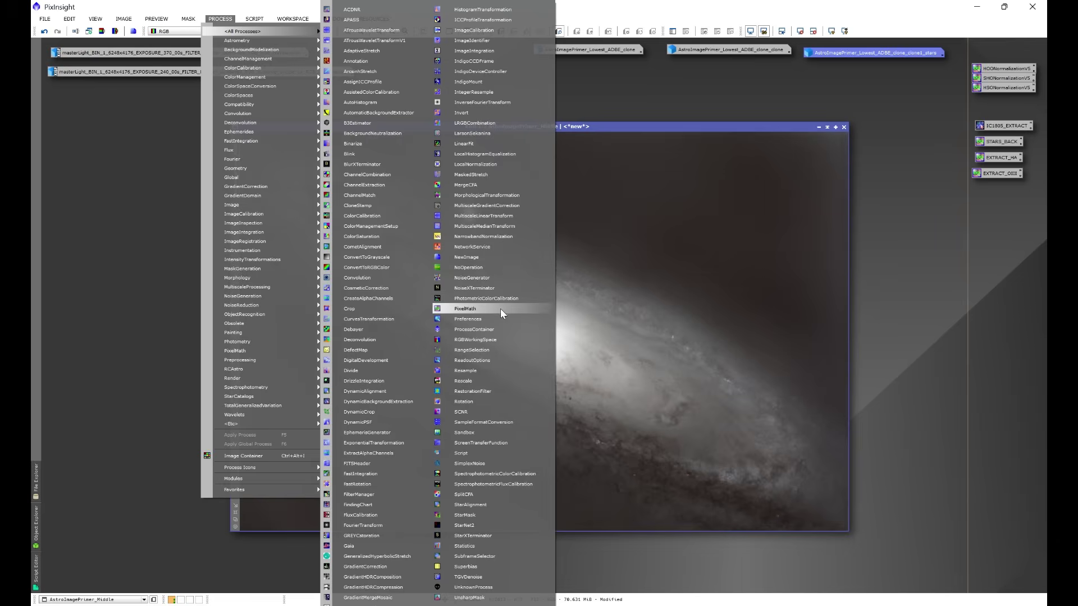
click(489, 350)
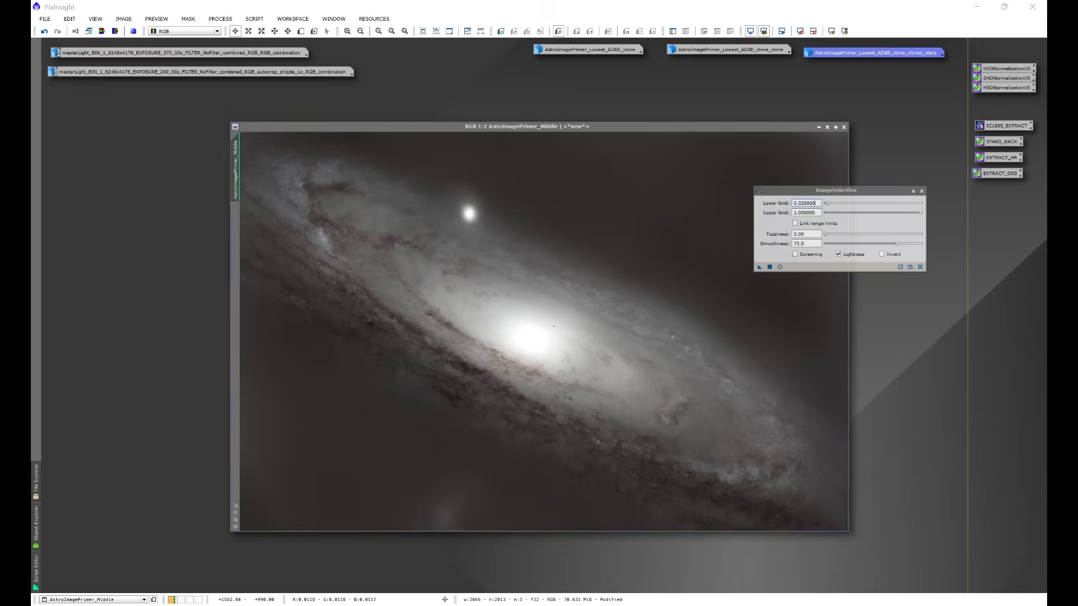
click(920, 267)
Try a RangeSelection lower limit of 0.01 on the unstretched galaxy image in the real-time preview, and close the preview.
click(779, 267)
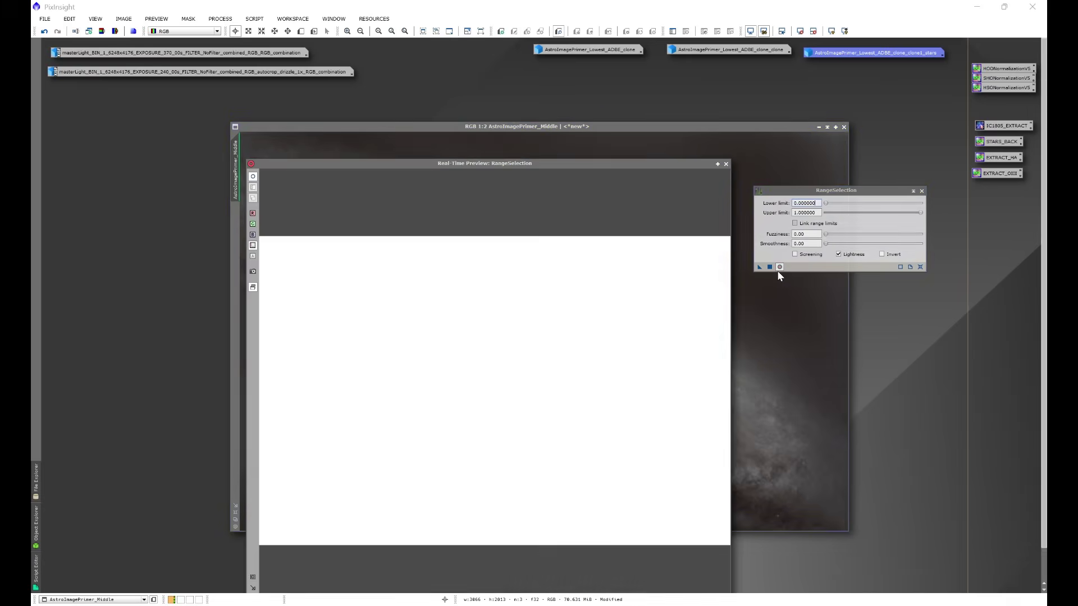
click(825, 205)
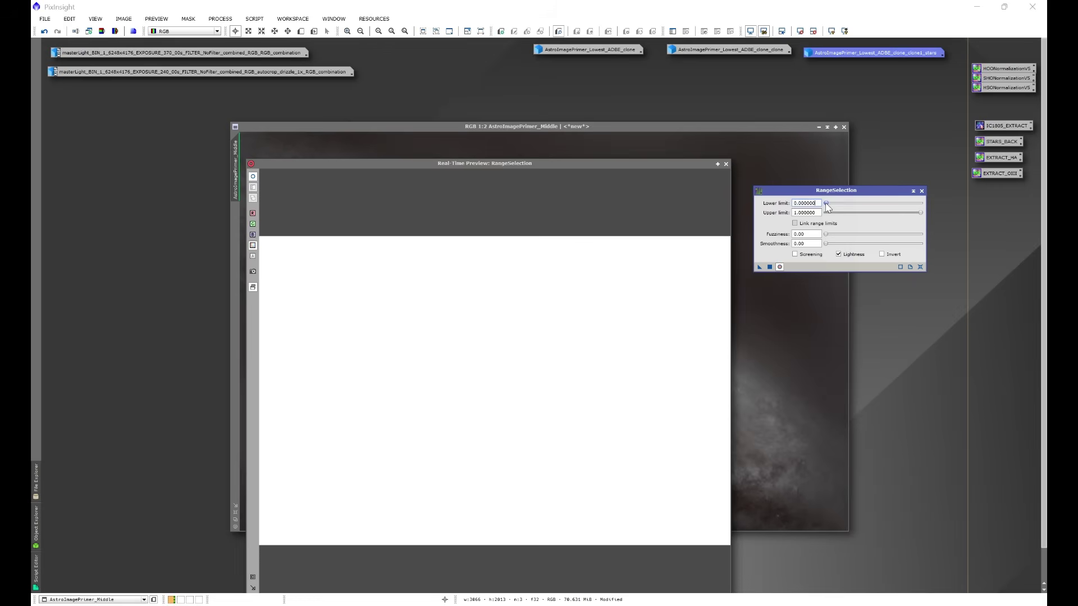
drag(826, 207, 827, 203)
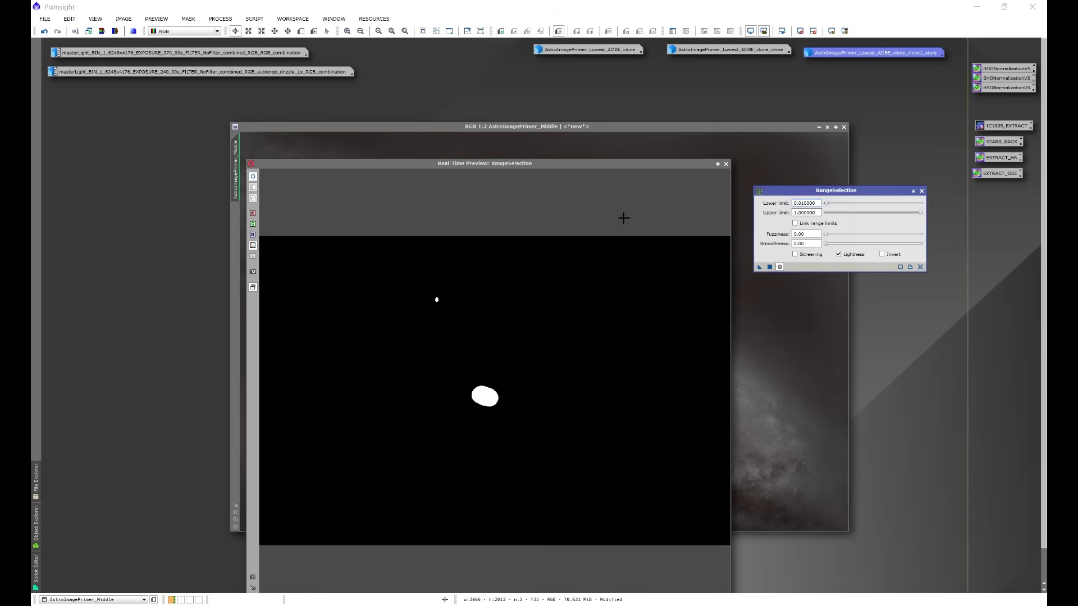
click(726, 163)
Duplicate the galaxy image and run Statistical Stretch on the clone with target median 0.25, range normalization and linked stretch.
drag(836, 191, 941, 210)
drag(228, 175, 194, 254)
click(255, 20)
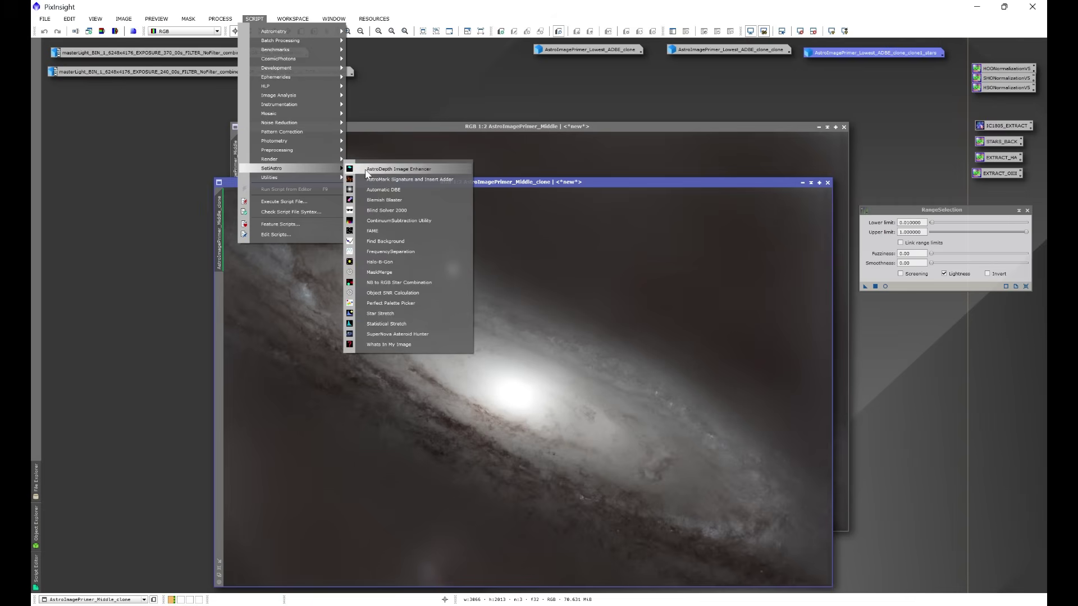
click(382, 324)
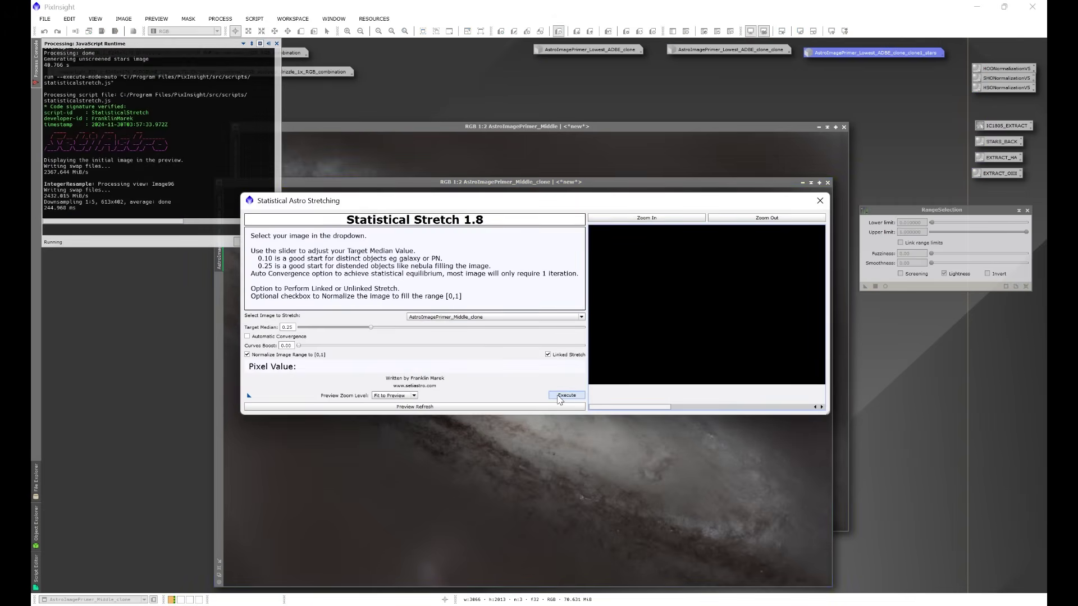
click(384, 408)
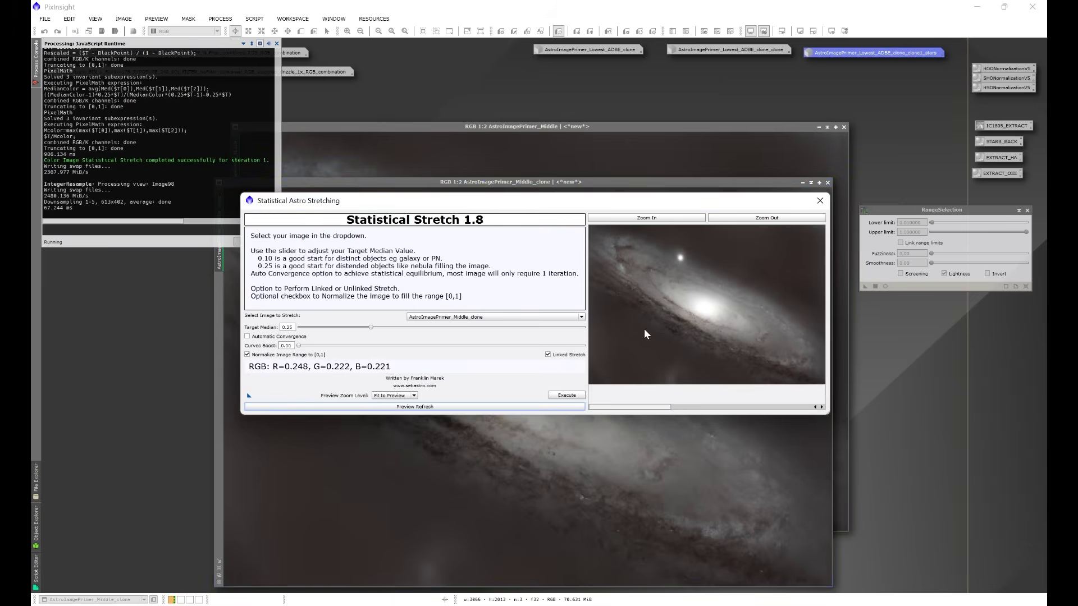
click(566, 396)
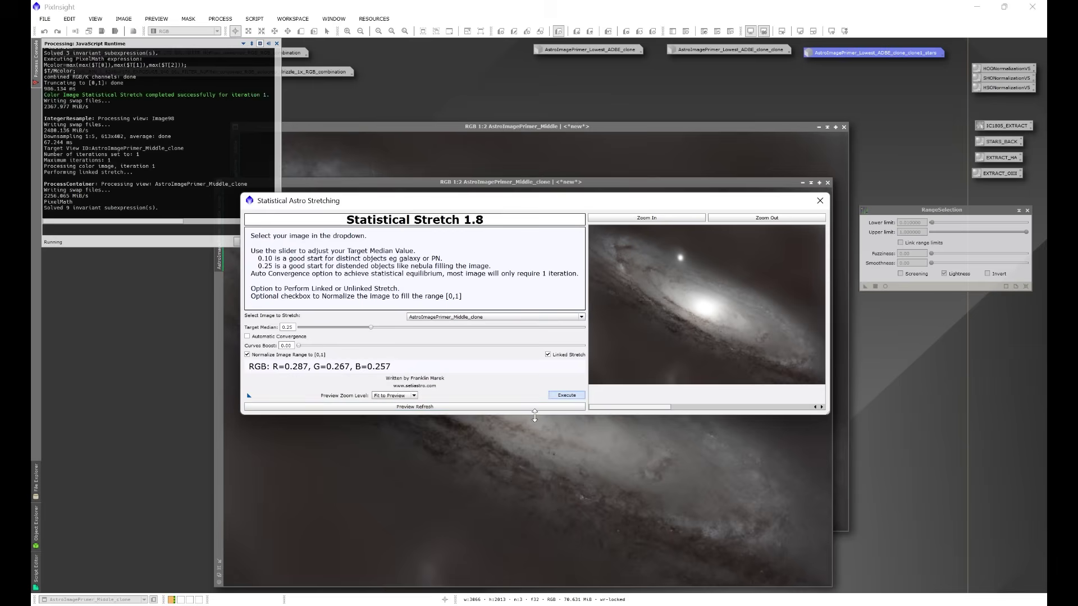
click(820, 201)
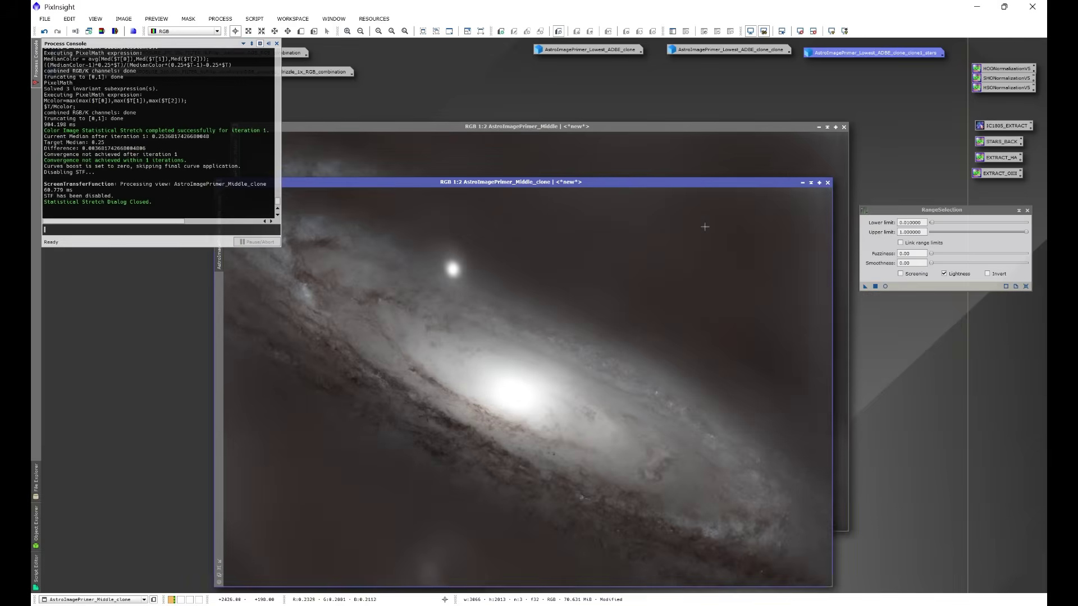
Create a range mask of the galaxy core from the stretched clone with lower limit 0.74 and smoothness 73, using the real-time preview.
click(878, 259)
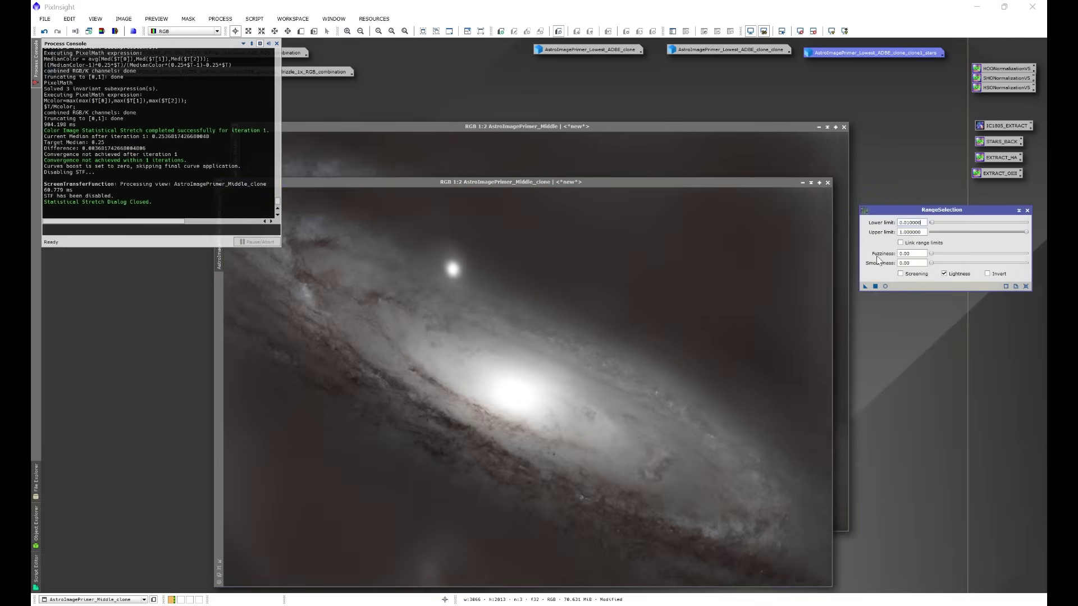
click(885, 287)
drag(932, 223, 1001, 224)
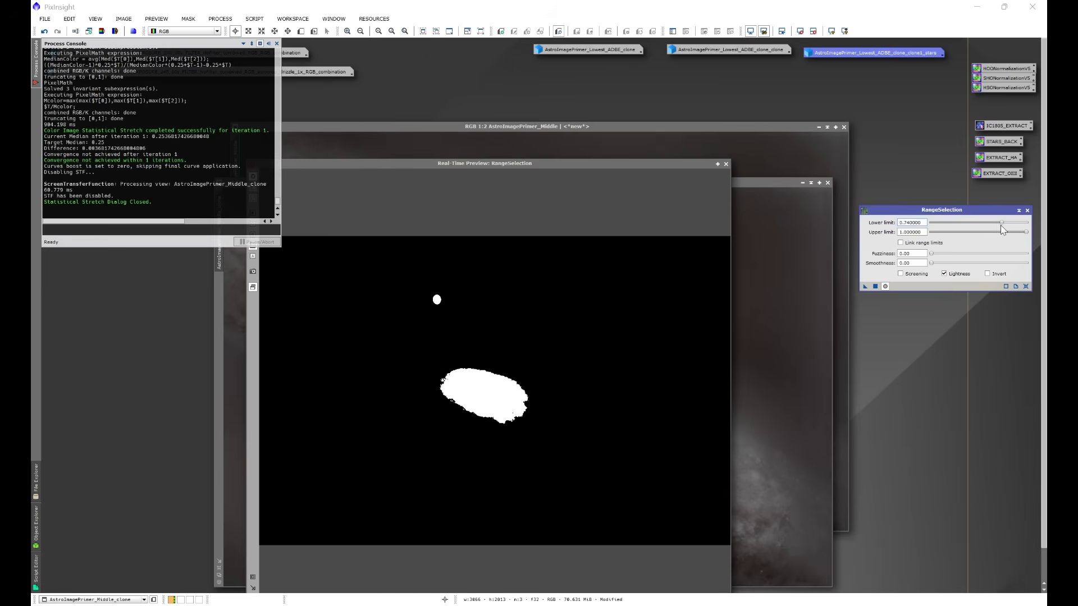
drag(933, 262, 1003, 261)
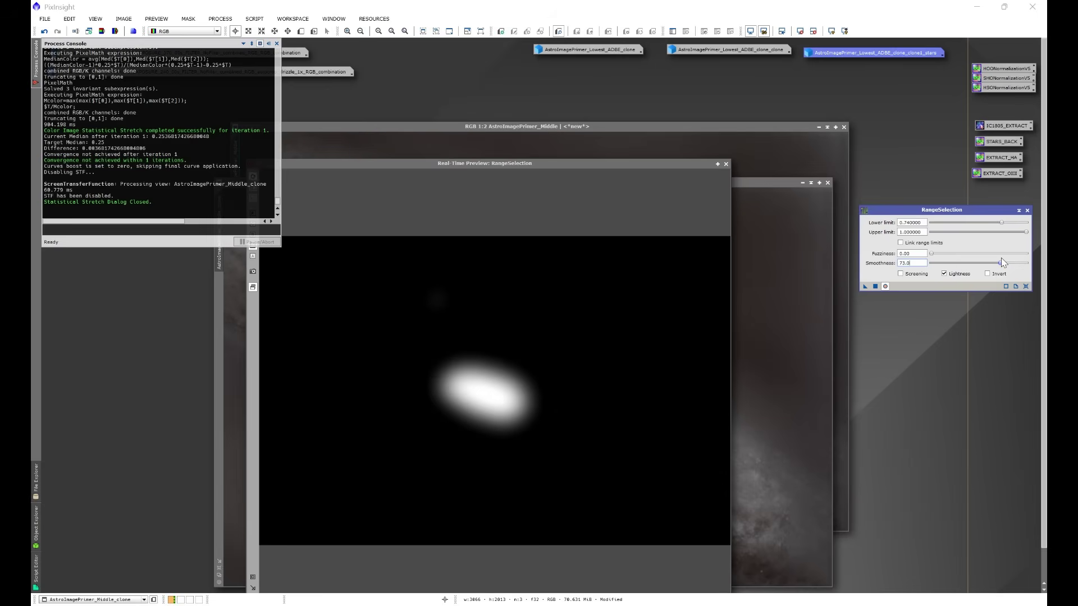
click(875, 286)
click(725, 164)
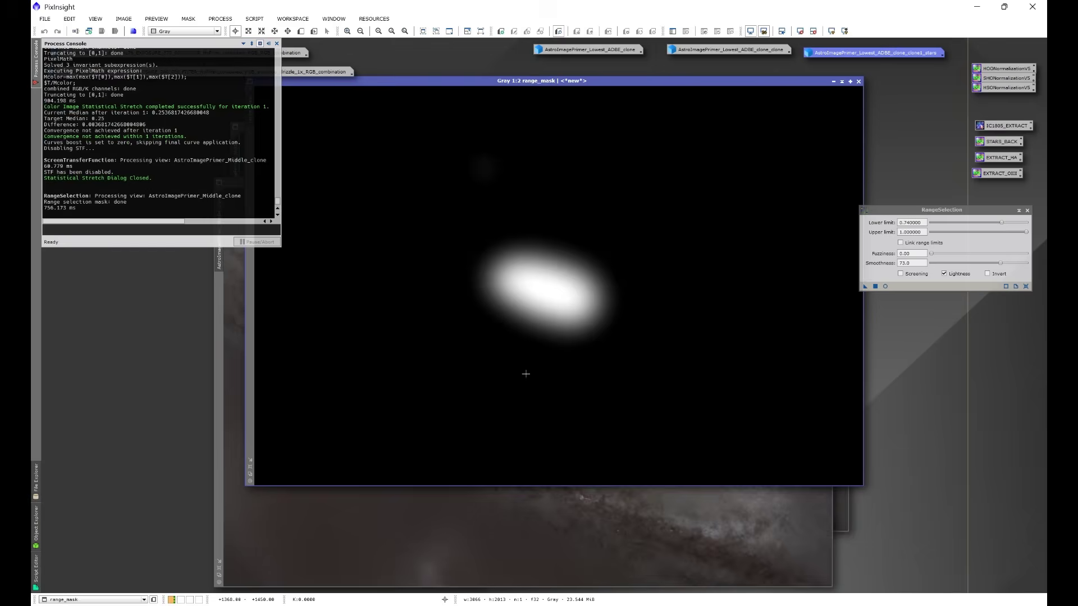
Close the stretched galaxy clone and discard its unsaved changes.
click(414, 511)
click(828, 183)
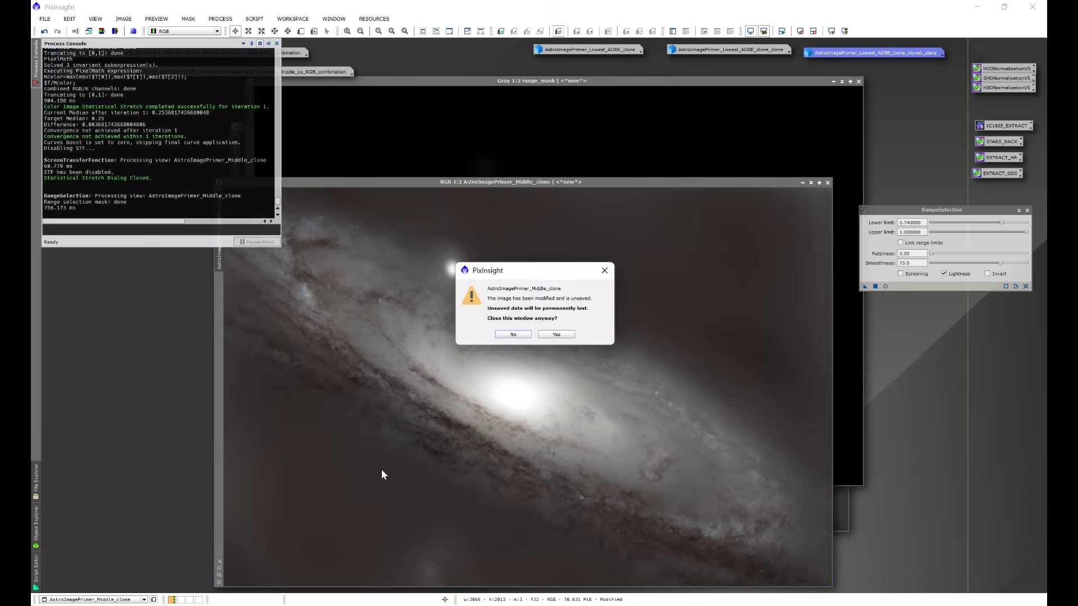
click(555, 334)
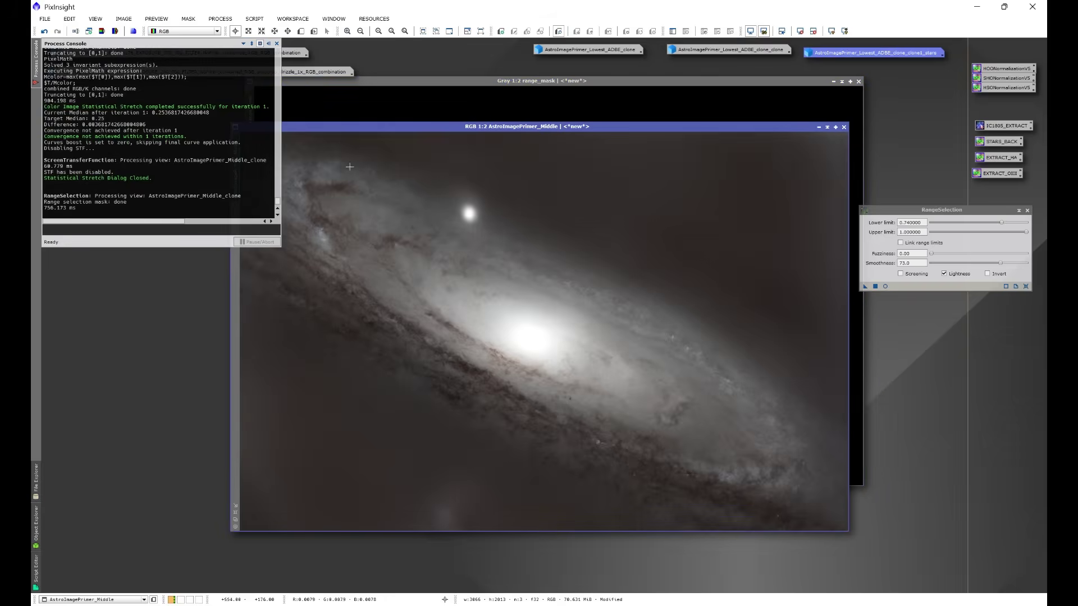
Apply range_mask as the mask on AstroImagePrimer_Middle, and iconize the mask image outside the galaxy window.
drag(406, 82, 589, 113)
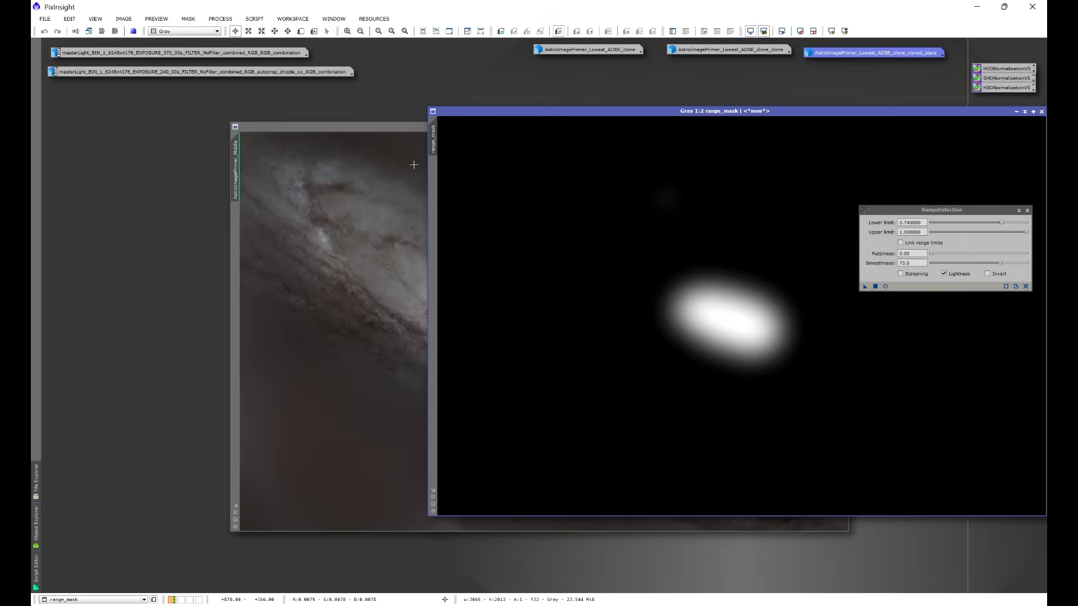
drag(434, 145, 336, 261)
drag(240, 234, 236, 234)
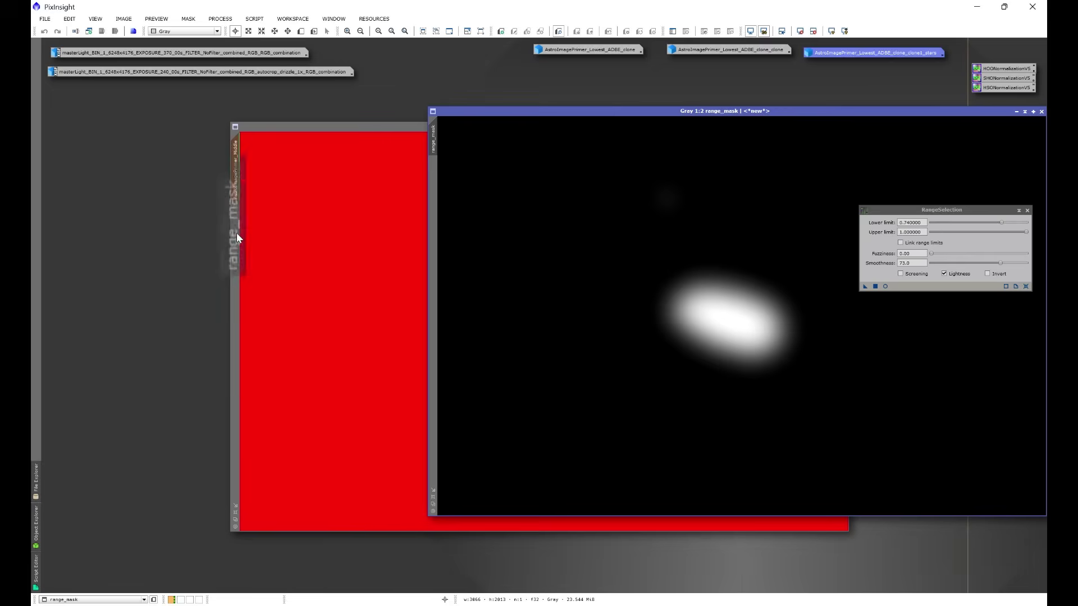
click(1017, 112)
drag(766, 318, 908, 117)
mouse_move(907, 119)
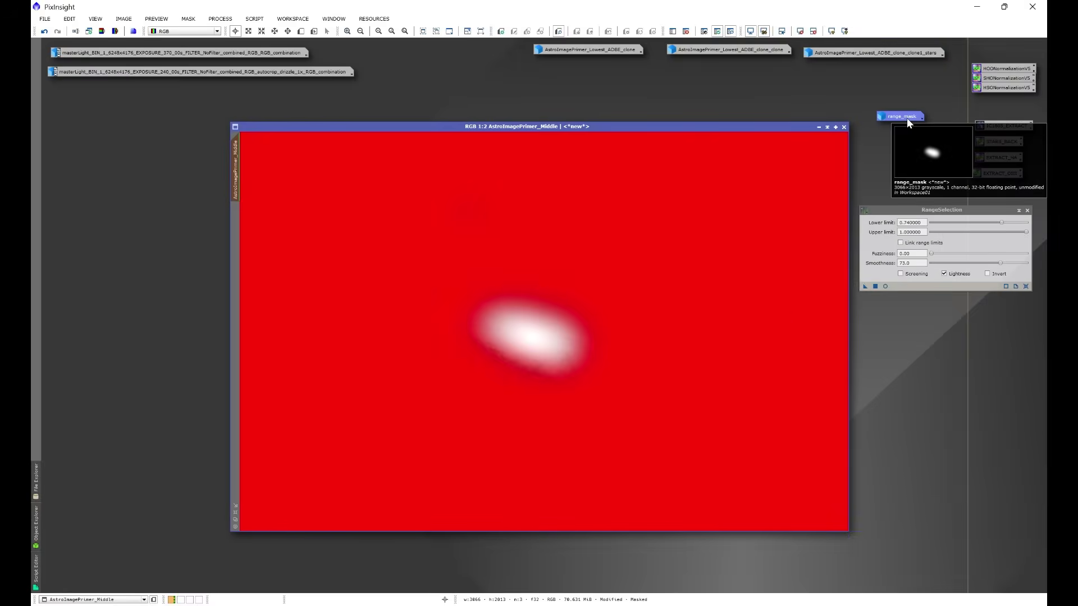